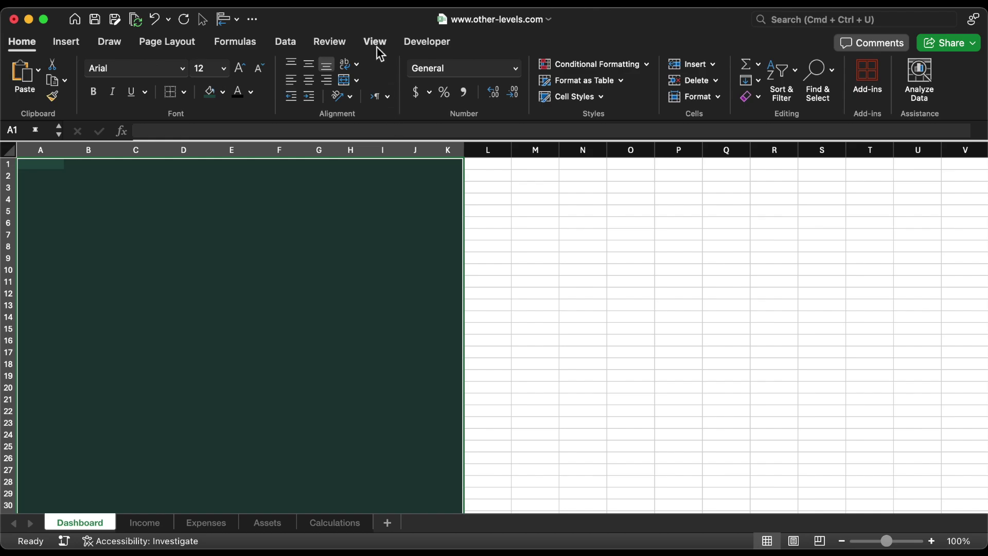
# - Hide the gridlines on the Dashboard sheet
pyautogui.click(377, 46)
pyautogui.click(388, 92)
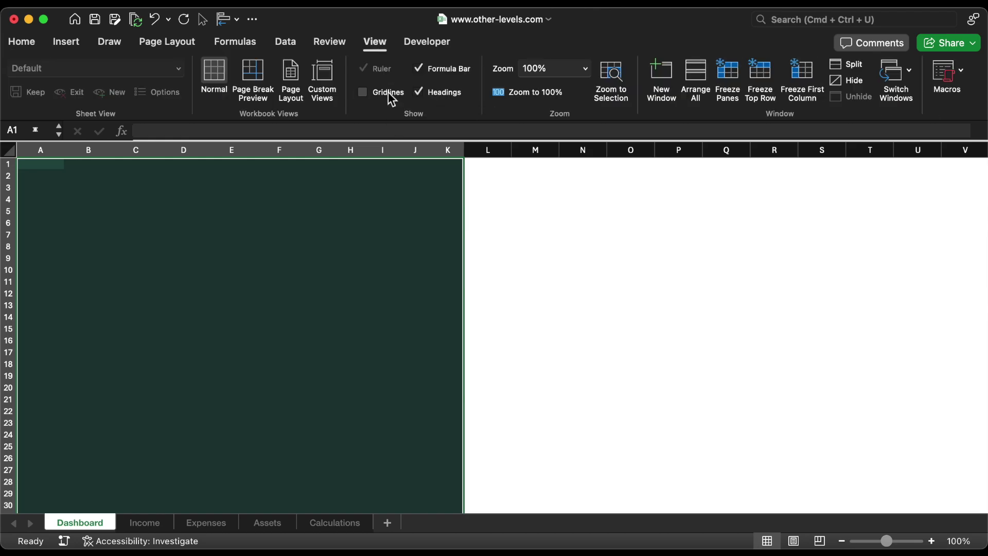
pyautogui.click(405, 201)
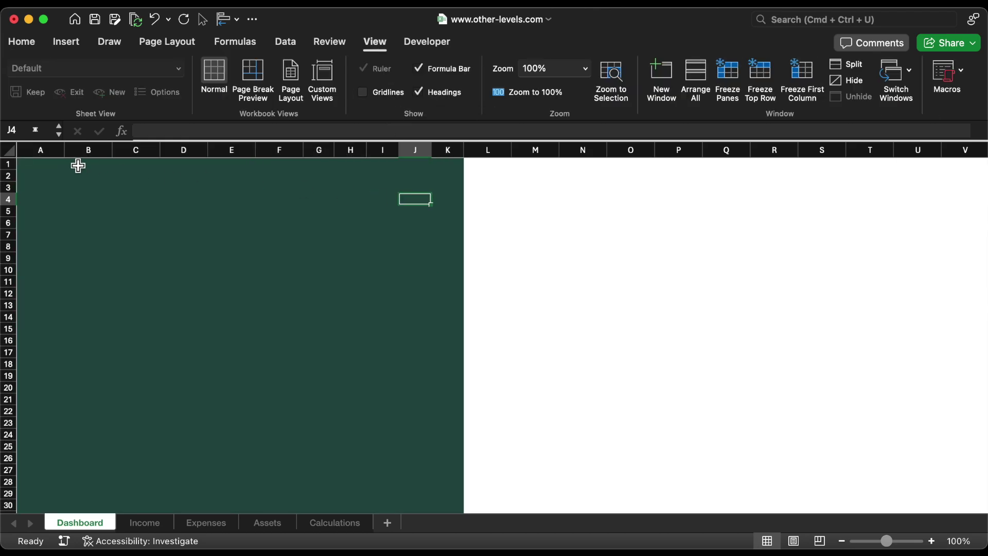
# - Draw a Round Same Side Corner rectangle about 1.27 by 2.88 inches, tilted with its rounded corners facing down, over the green area's upper-left region
pyautogui.hotkey('ctrl', 'Home')
pyautogui.scroll(-1, 72, 103)
pyautogui.click(66, 42)
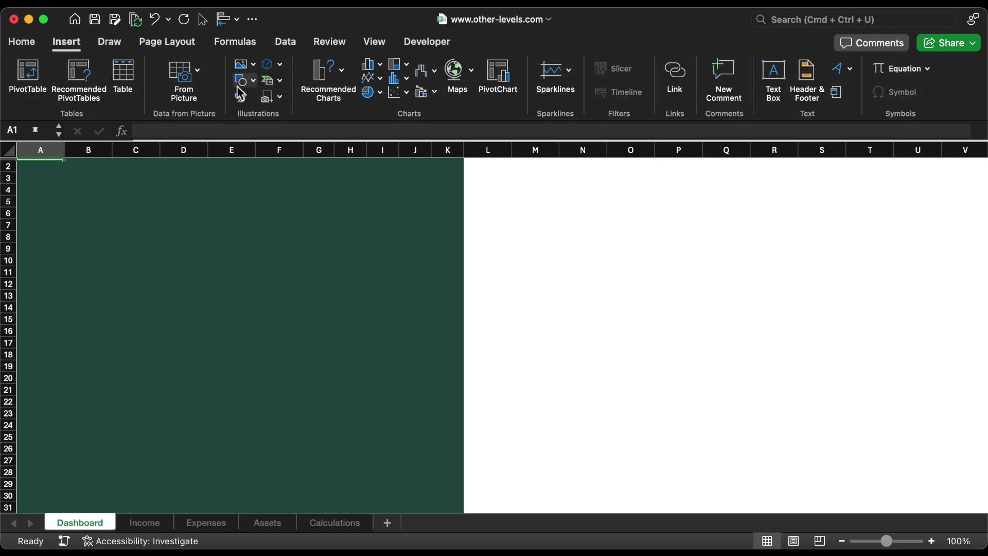
pyautogui.click(246, 81)
pyautogui.click(247, 123)
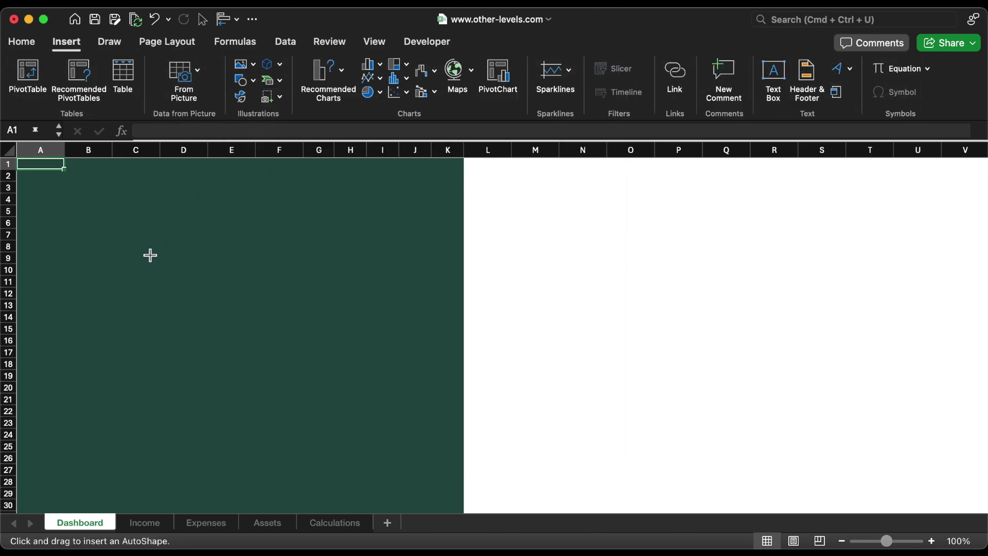
pyautogui.moveTo(150, 256); pyautogui.dragTo(290, 329)
pyautogui.moveTo(219, 241); pyautogui.dragTo(121, 257)
# - Fill the tilted shape with light orange and remove its outline
pyautogui.click(22, 43)
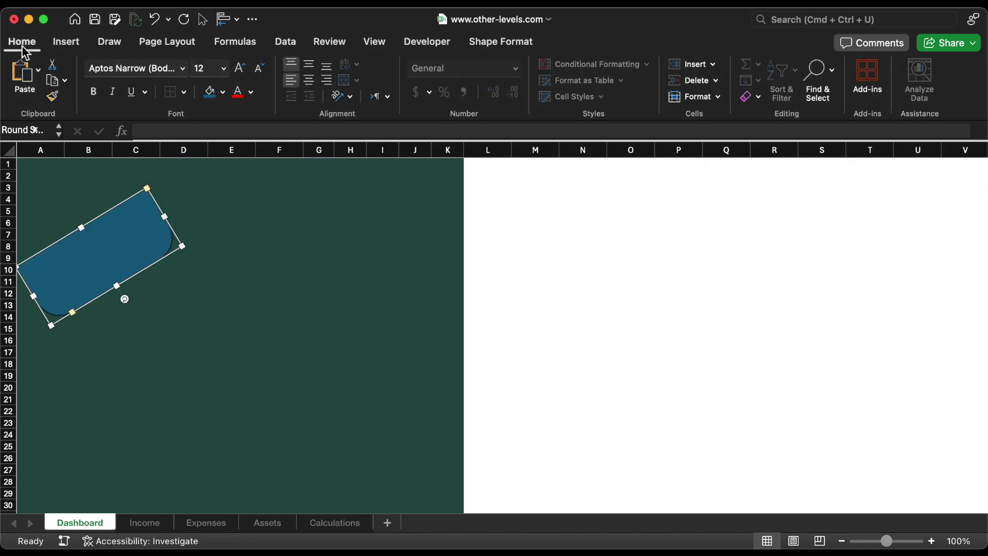
pyautogui.click(222, 92)
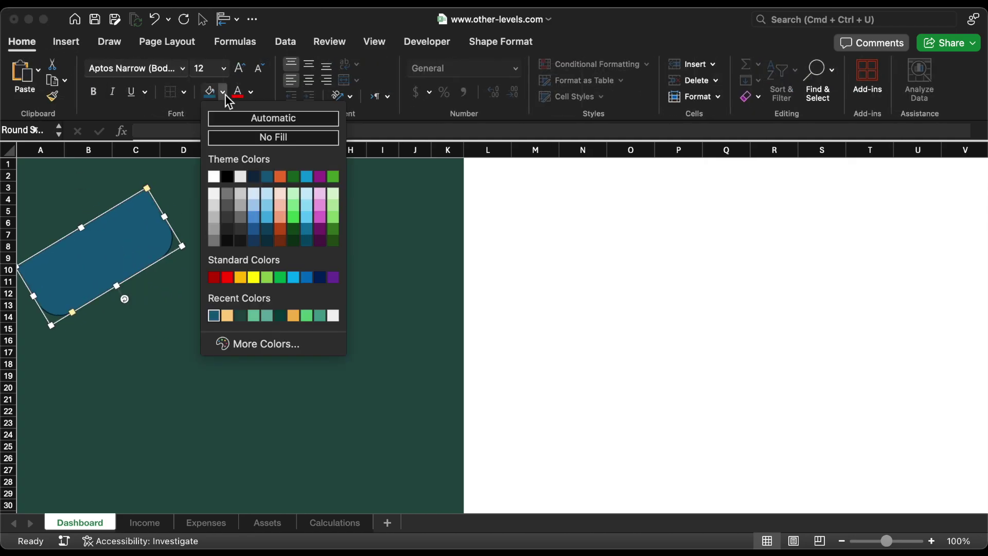
pyautogui.click(281, 344)
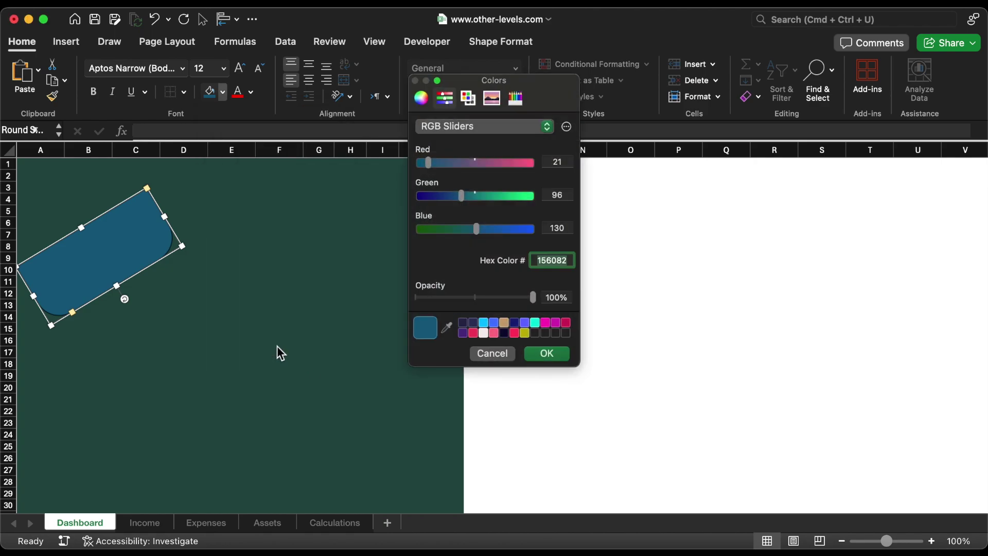
pyautogui.click(536, 353)
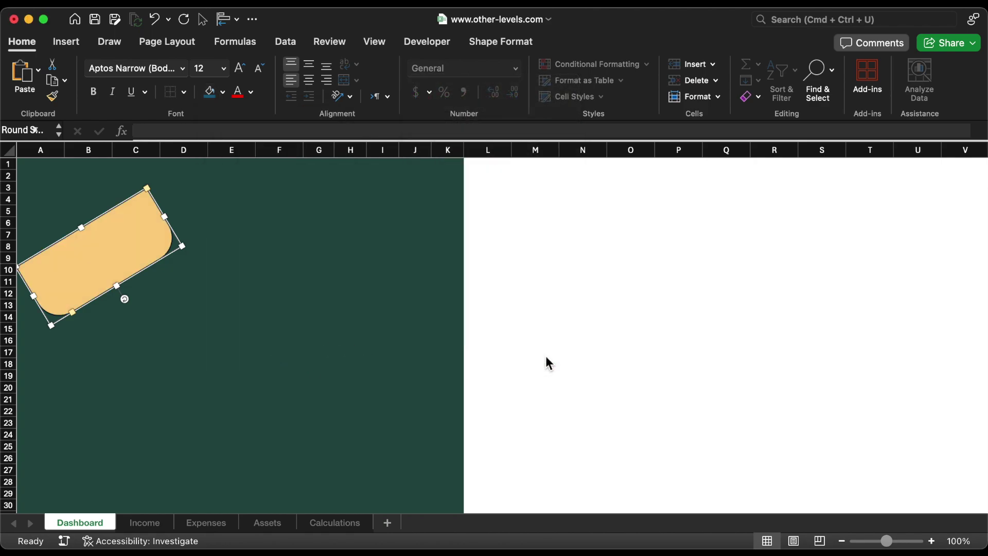
pyautogui.click(511, 43)
pyautogui.click(301, 68)
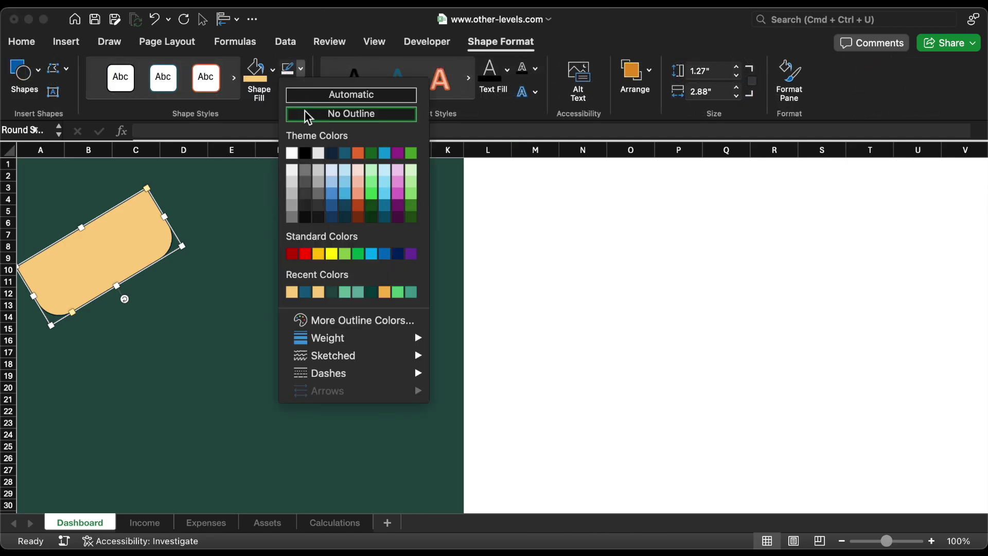
pyautogui.click(305, 111)
# - Edit the orange shape's points, adding one on its long upper edge, and extend it to fill the sheet's top-left corner
pyautogui.rightClick(100, 239)
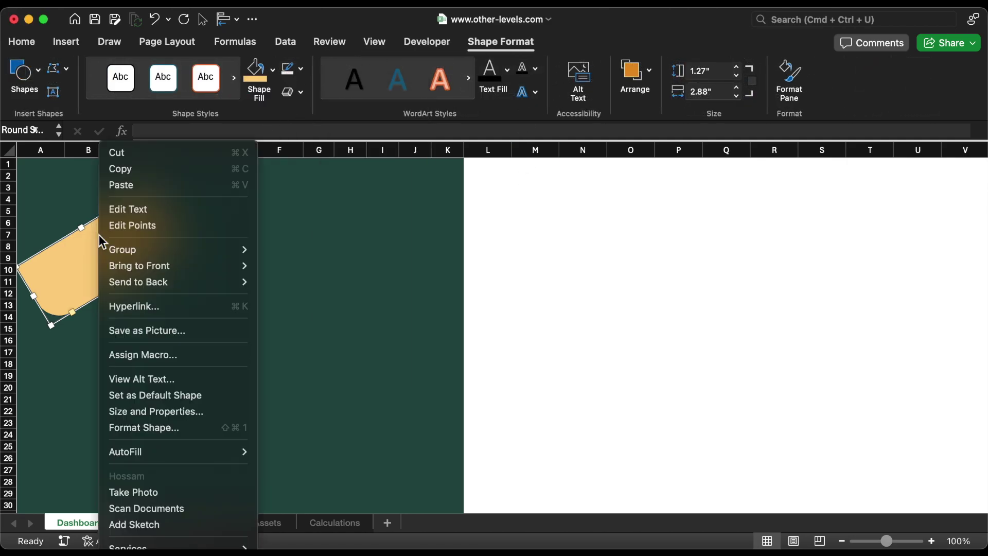
pyautogui.click(177, 226)
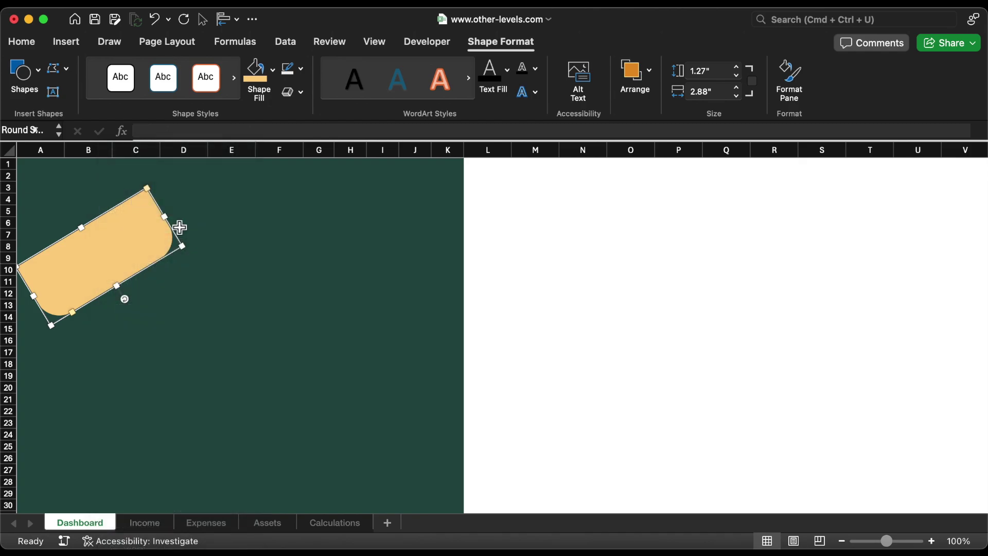
pyautogui.rightClick(87, 231)
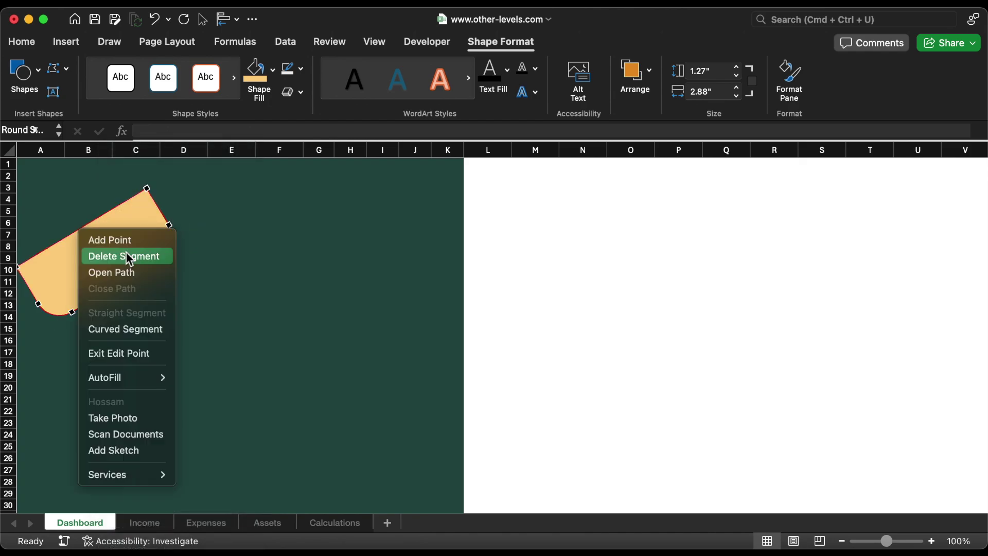
pyautogui.click(124, 242)
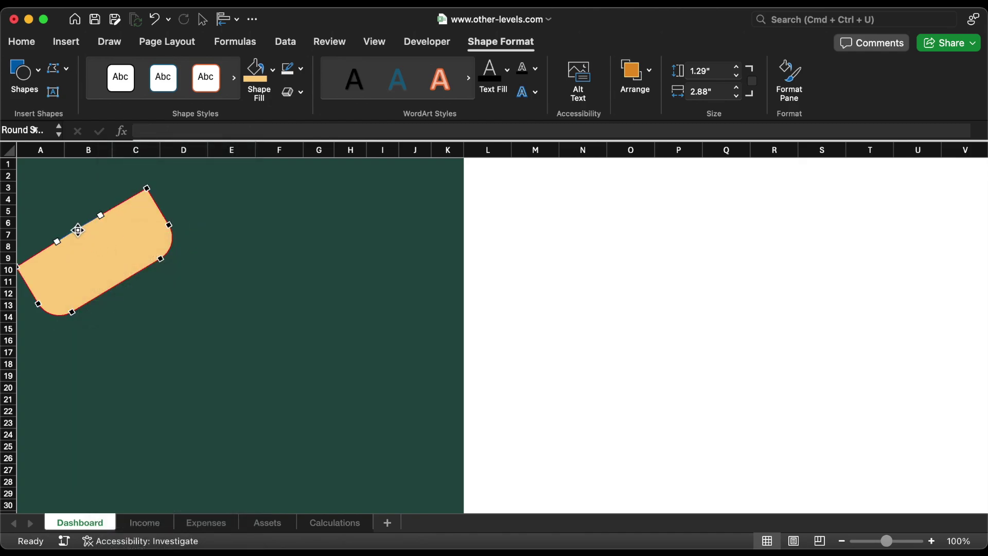
pyautogui.moveTo(77, 230); pyautogui.dragTo(19, 161)
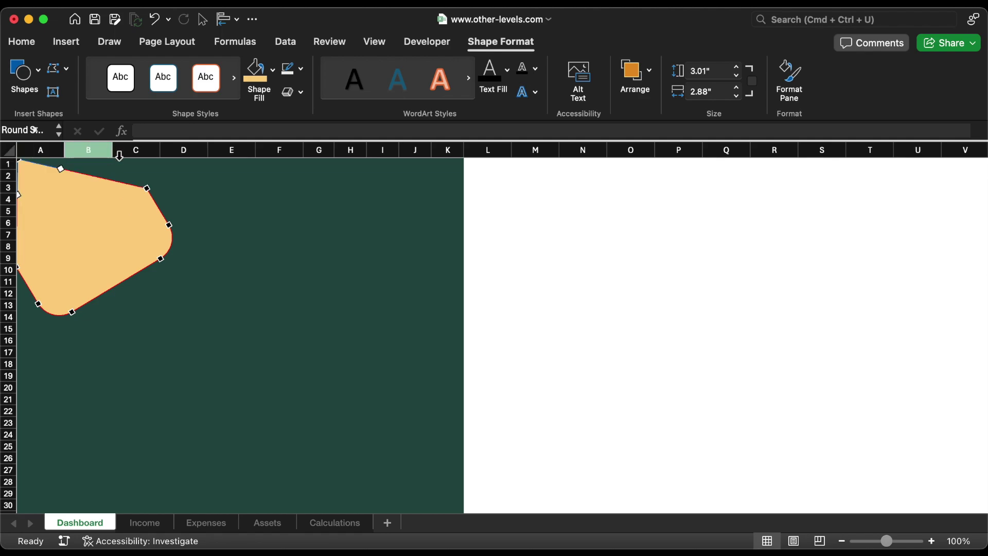
pyautogui.moveTo(143, 185); pyautogui.dragTo(129, 154)
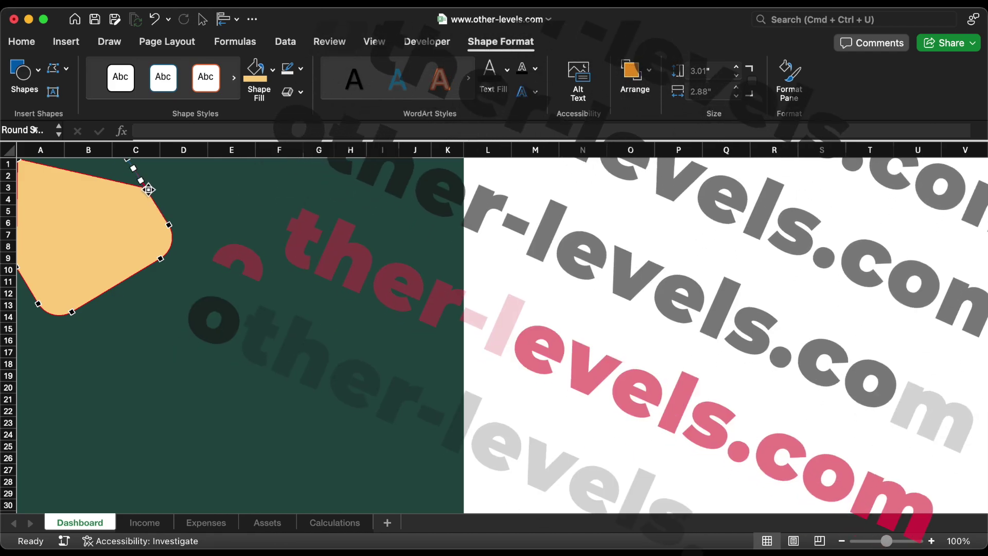
pyautogui.click(103, 161)
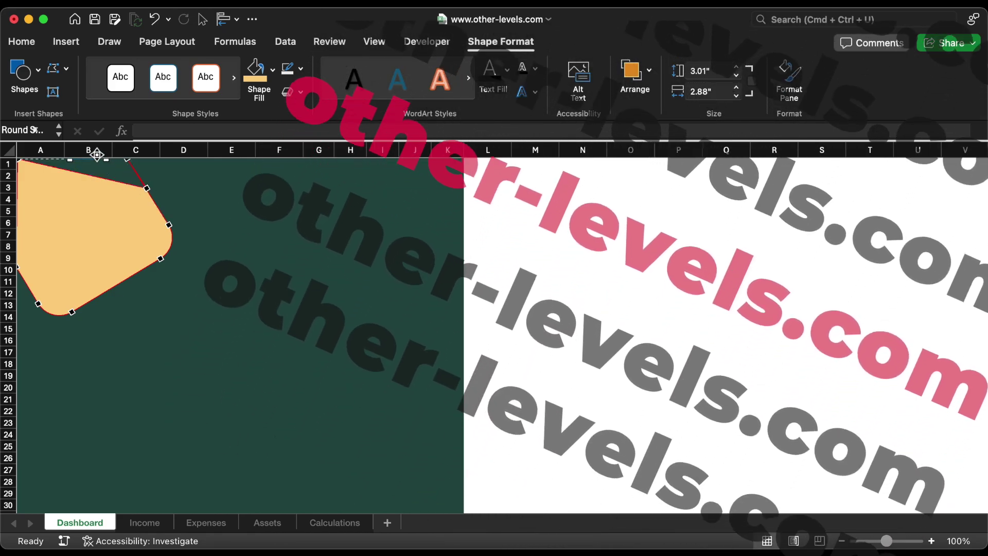
pyautogui.press('Escape')
pyautogui.click(277, 387)
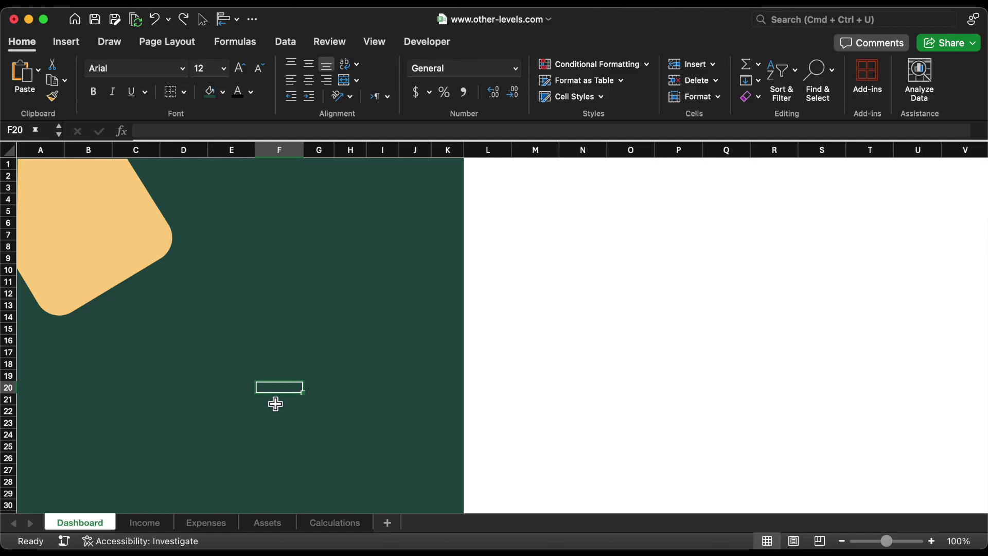
# - Insert the logo picture from a file, placed over the cells at F20
pyautogui.click(71, 47)
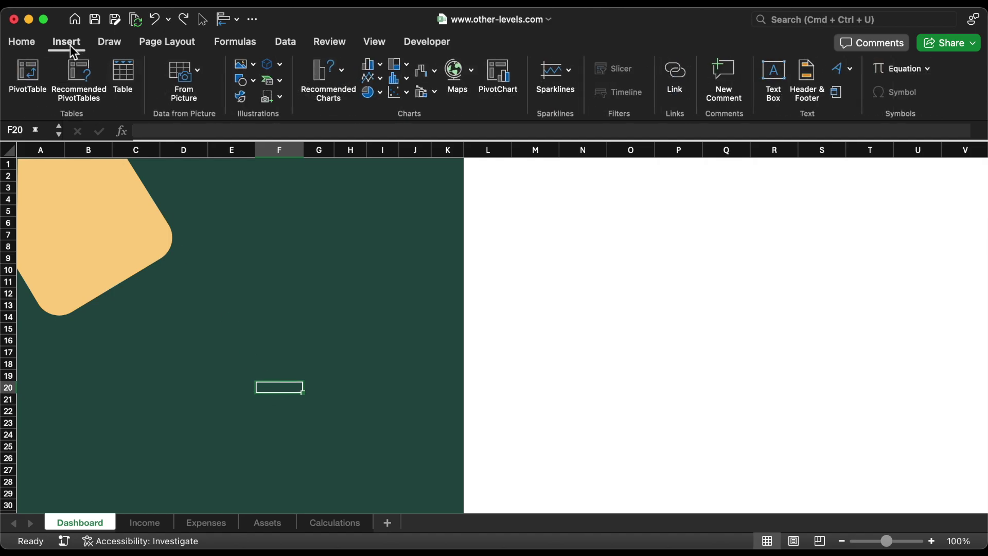
pyautogui.click(244, 64)
pyautogui.moveTo(299, 103)
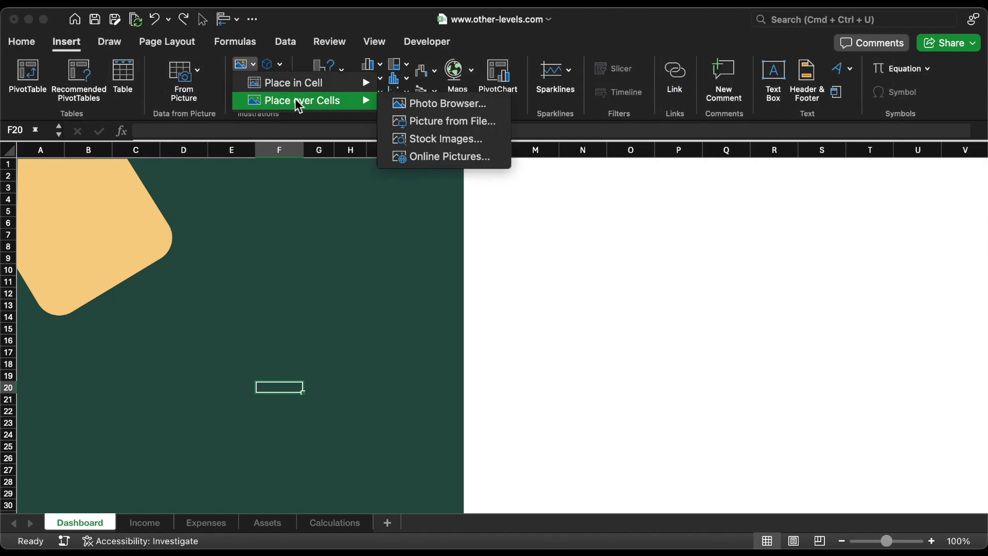
pyautogui.click(443, 120)
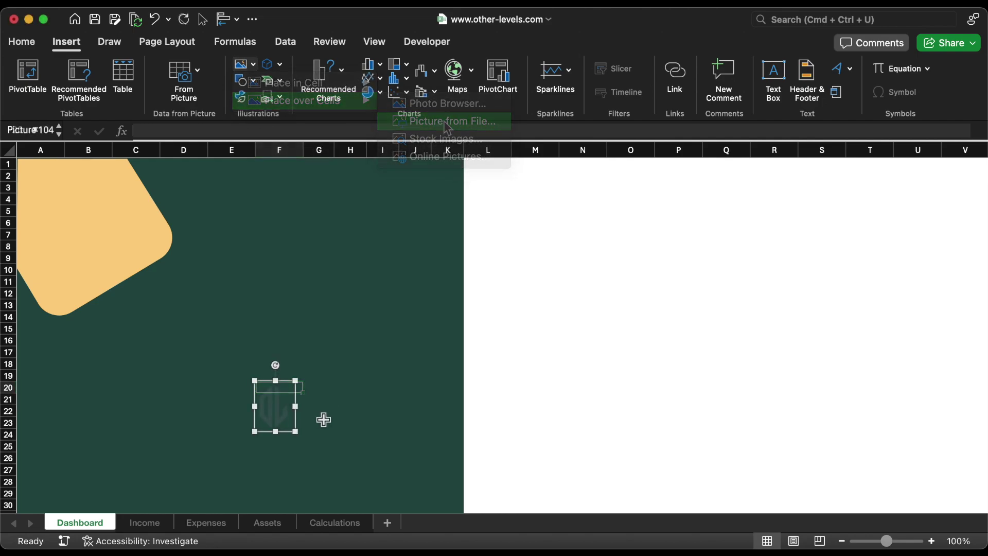
# - Draw a rounded rectangle about 2.6 by 5.74 inches in the empty area around rows 103 to 115
pyautogui.scroll(-1, 323, 420)
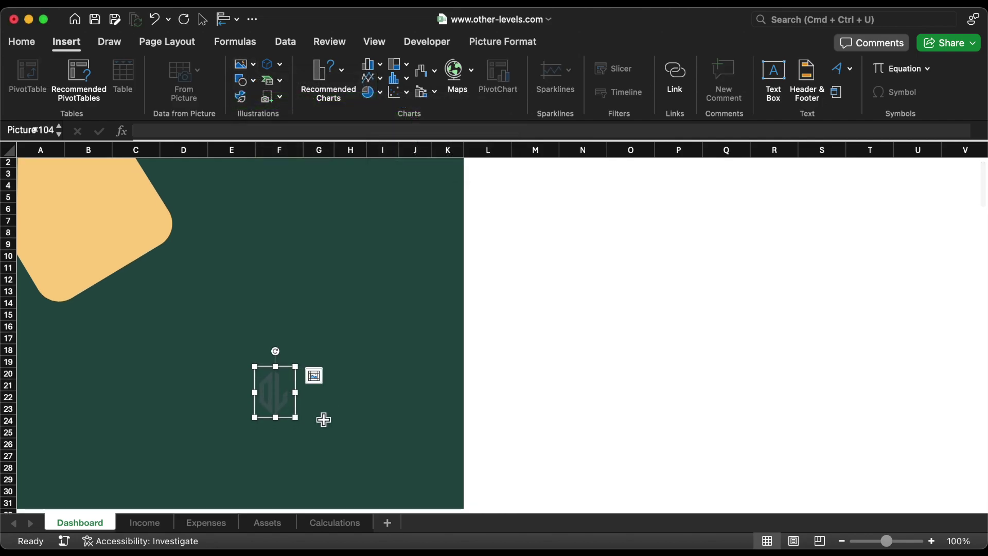
pyautogui.scroll(-15, 323, 419)
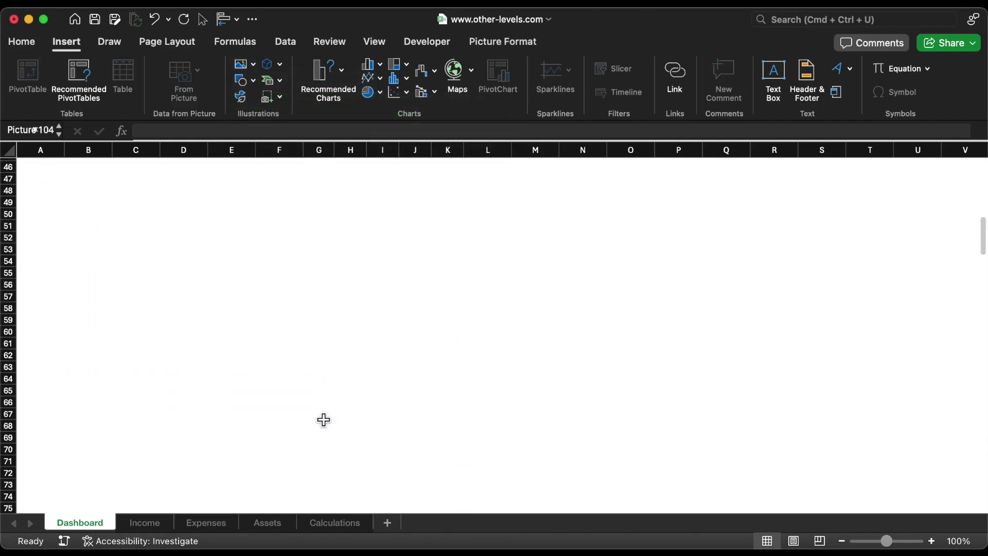
pyautogui.scroll(3, 323, 419)
pyautogui.press('Escape')
pyautogui.click(242, 80)
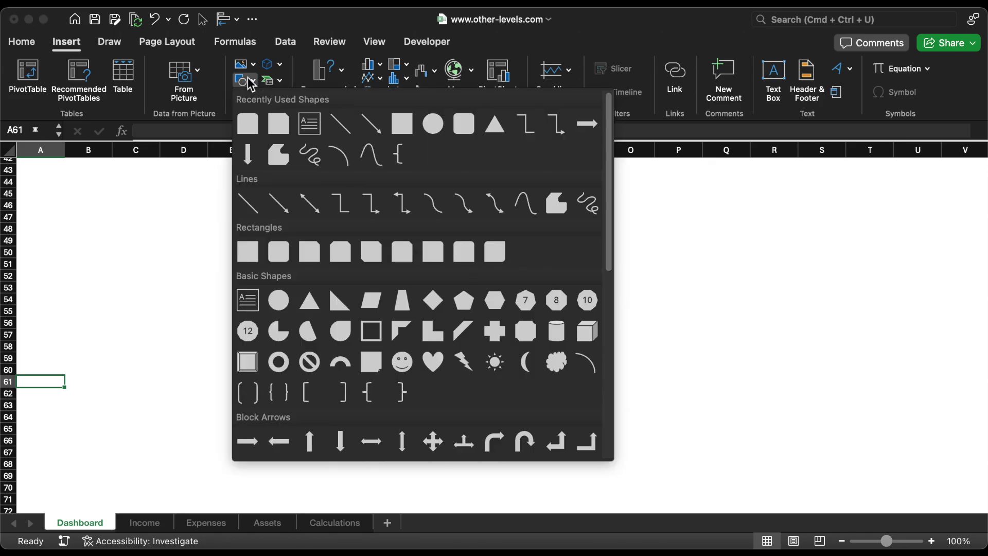
pyautogui.click(440, 130)
pyautogui.scroll(-16, 231, 412)
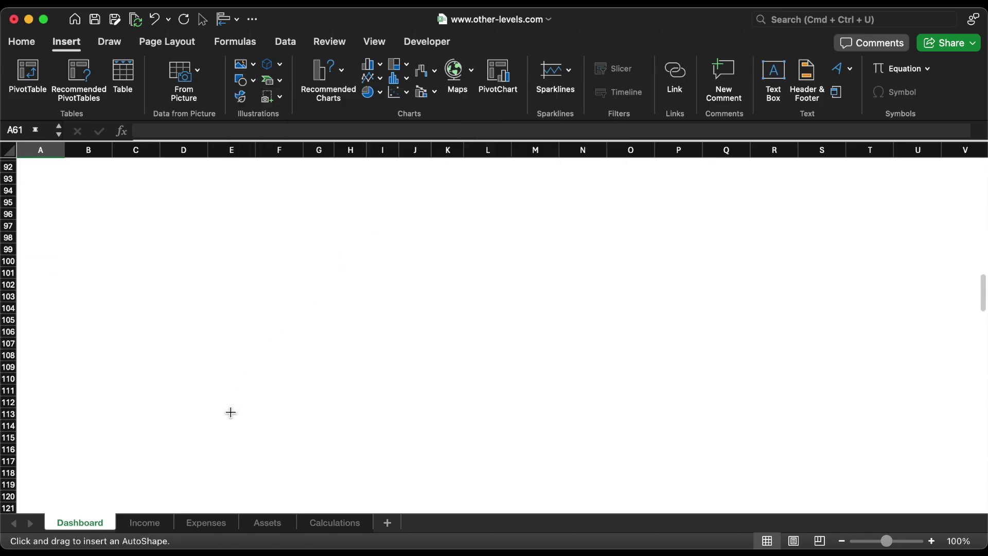
pyautogui.moveTo(41, 301)
pyautogui.mouseDown()
pyautogui.moveTo(240, 432)
pyautogui.moveTo(342, 437)
pyautogui.mouseUp()
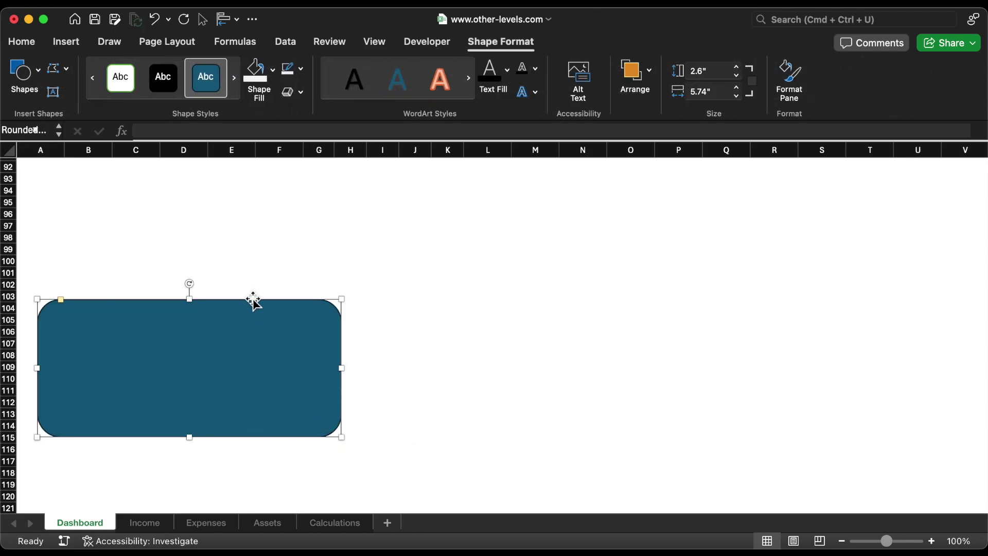
# - Fill the rounded rectangle with a custom light grey and remove its outline
pyautogui.click(275, 73)
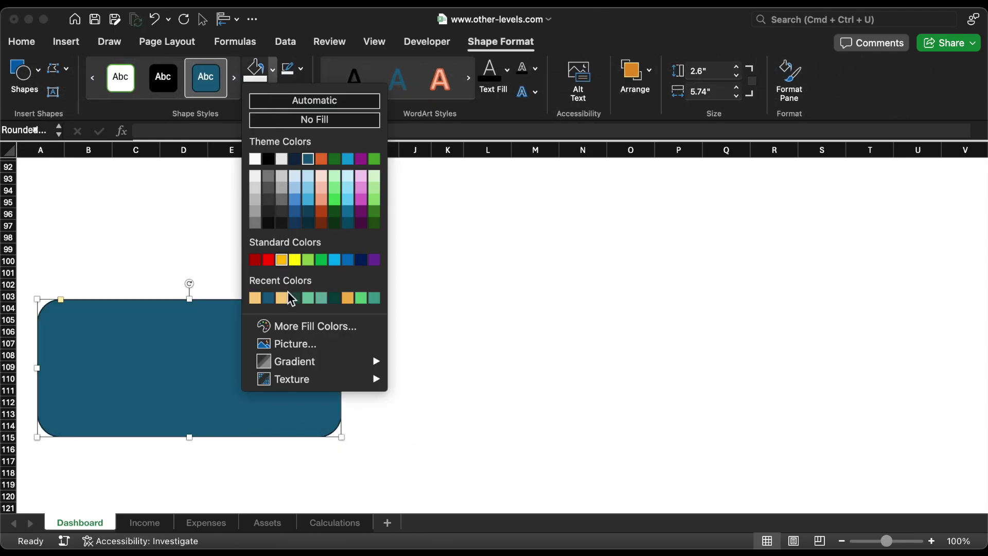
pyautogui.click(295, 323)
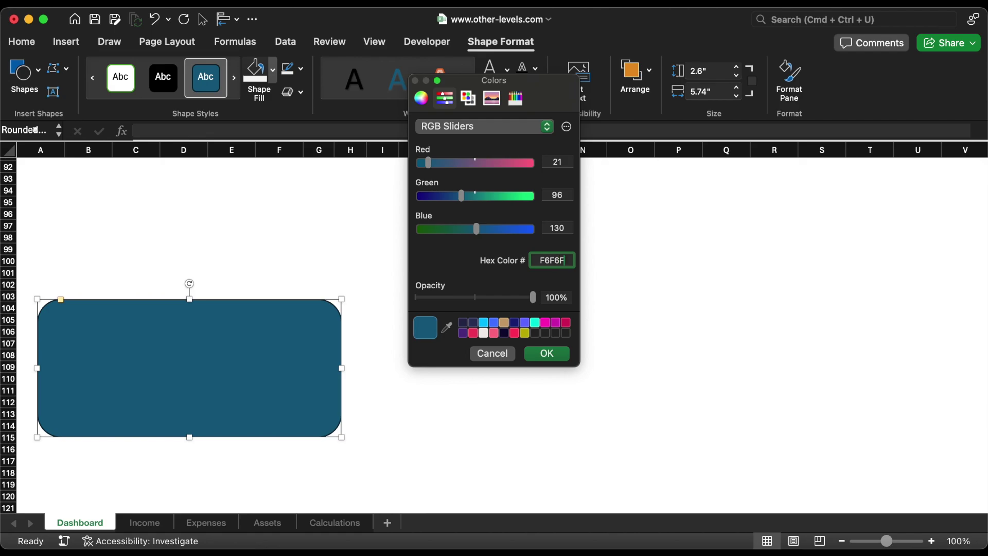
pyautogui.press('Return')
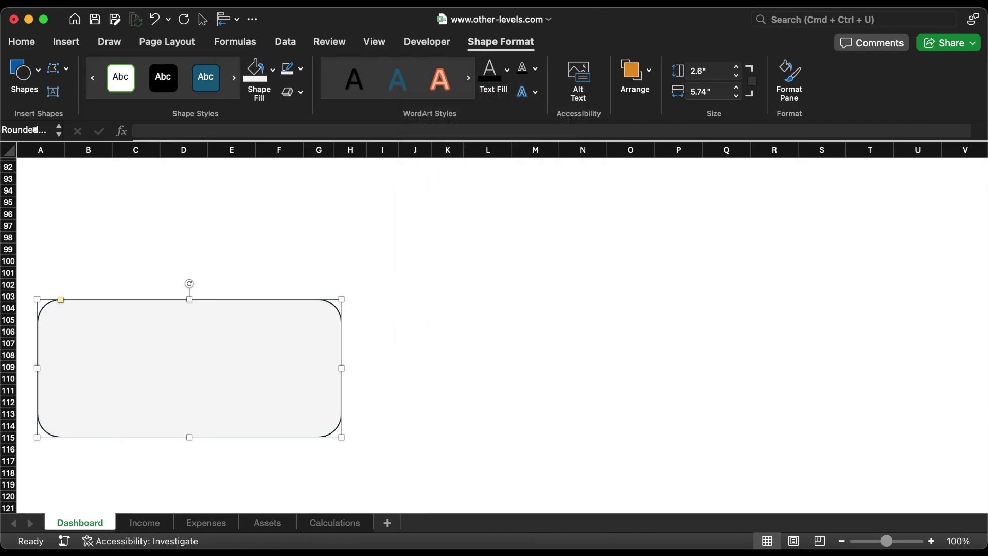
pyautogui.click(302, 69)
pyautogui.click(342, 112)
pyautogui.click(249, 375)
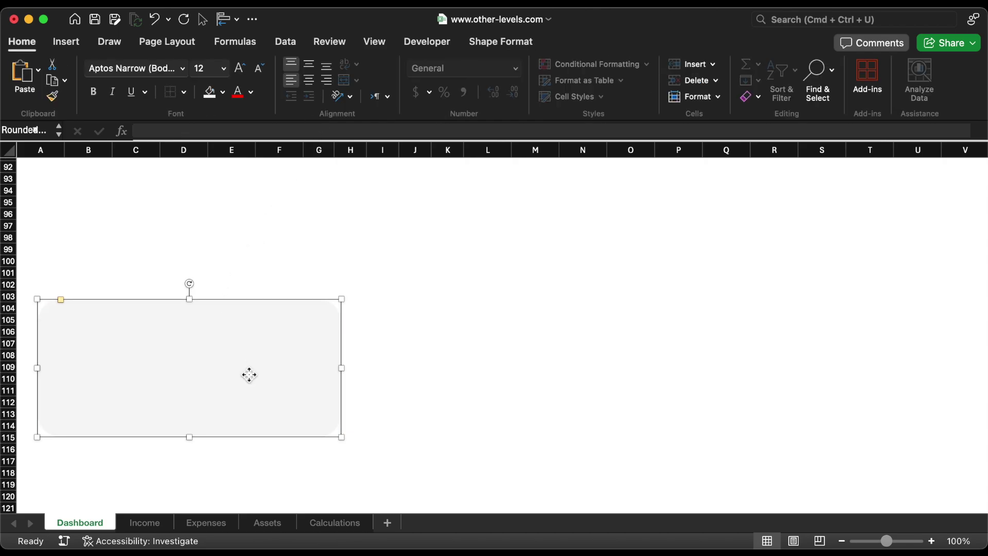
# - Resize the grey rectangle to 2 inches high and 5.7 inches wide near column A, and reduce its corner rounding
pyautogui.moveTo(249, 375); pyautogui.dragTo(230, 419)
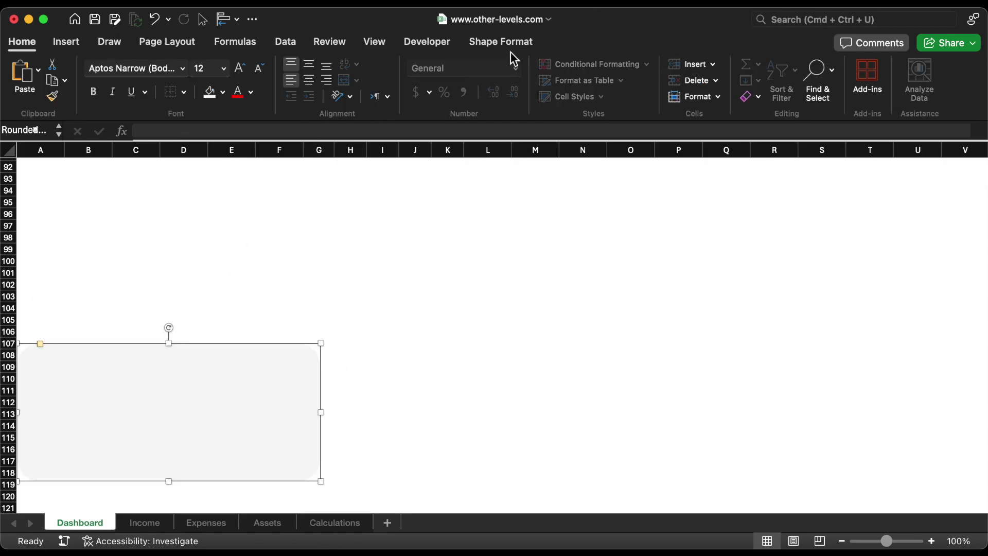
pyautogui.click(507, 47)
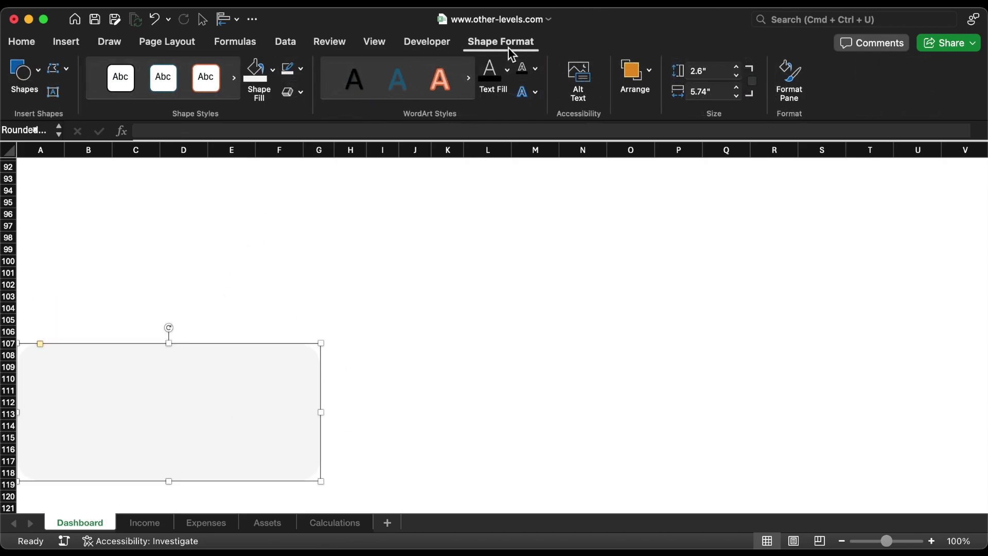
pyautogui.click(737, 76)
pyautogui.click(736, 76)
pyautogui.click(737, 75)
pyautogui.click(737, 75)
pyautogui.click(737, 75)
pyautogui.click(737, 75)
pyautogui.click(736, 96)
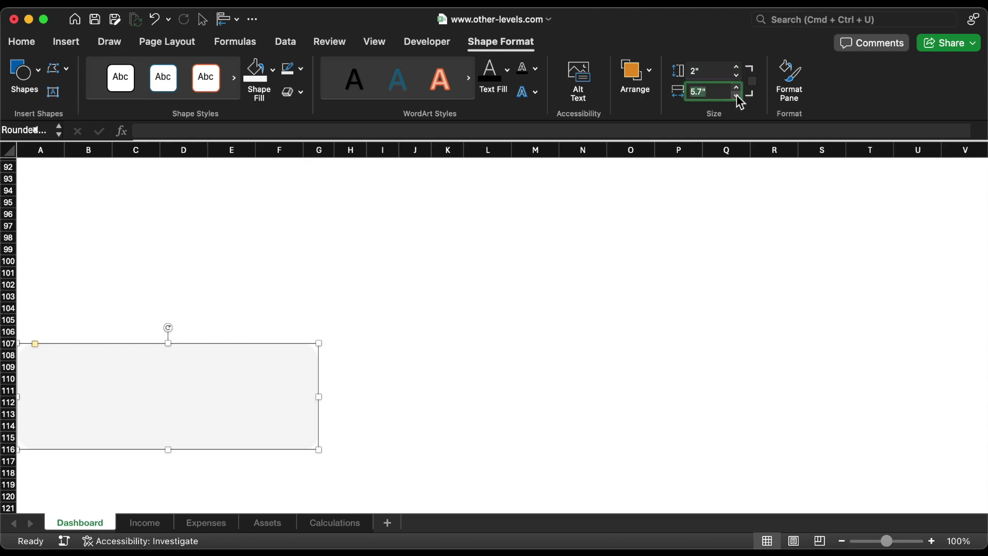
pyautogui.moveTo(136, 379)
pyautogui.mouseDown()
pyautogui.moveTo(151, 377)
pyautogui.moveTo(139, 368)
pyautogui.moveTo(143, 383)
pyautogui.mouseUp()
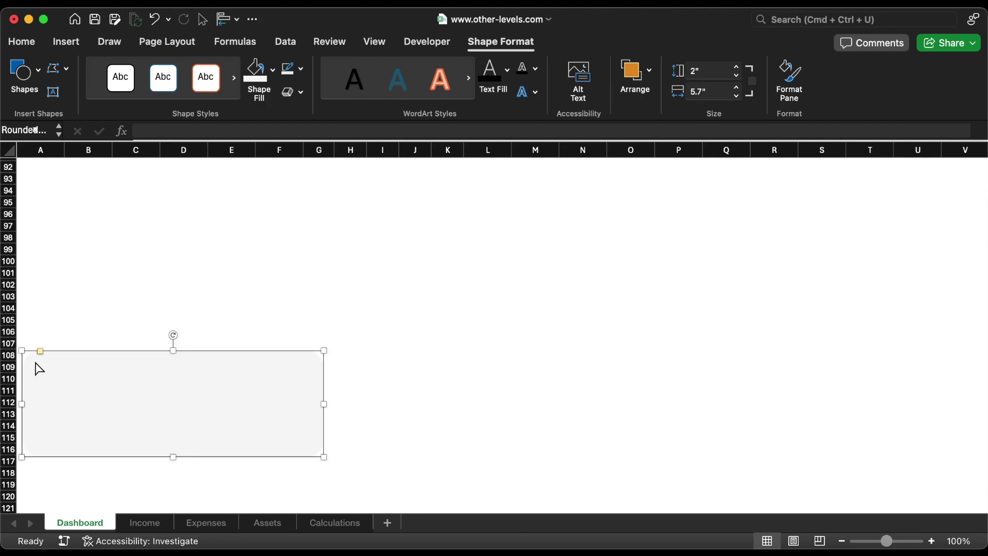
pyautogui.moveTo(39, 368); pyautogui.dragTo(32, 360)
# - Duplicate the light grey rounded rectangle and fill the copy with the slightly darker grey EEEEEE
pyautogui.moveTo(118, 370); pyautogui.dragTo(203, 329)
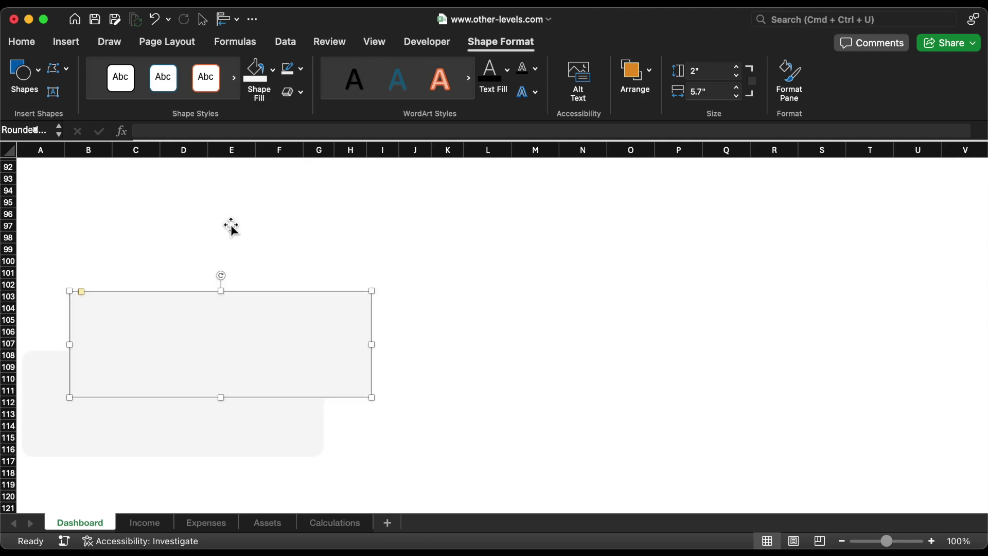
pyautogui.click(273, 75)
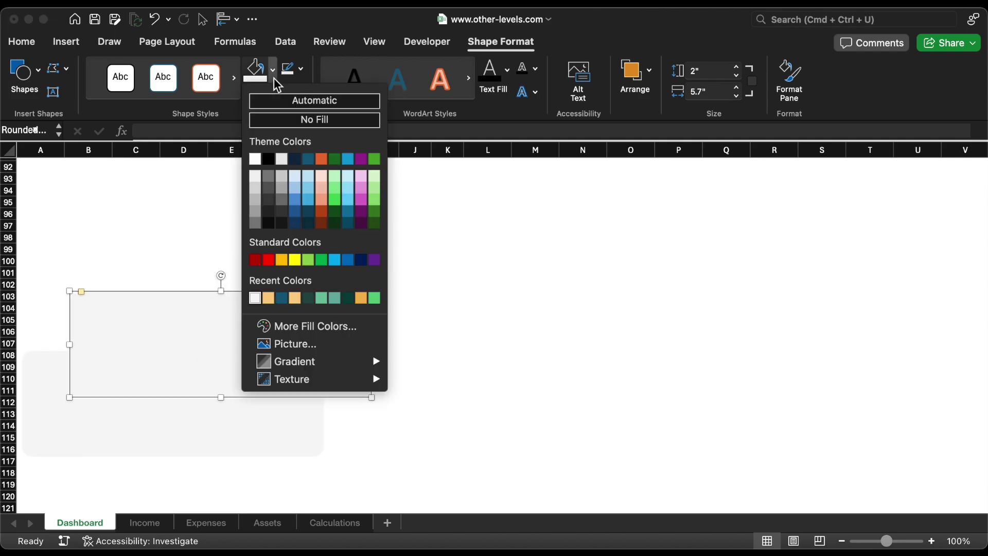
pyautogui.click(307, 326)
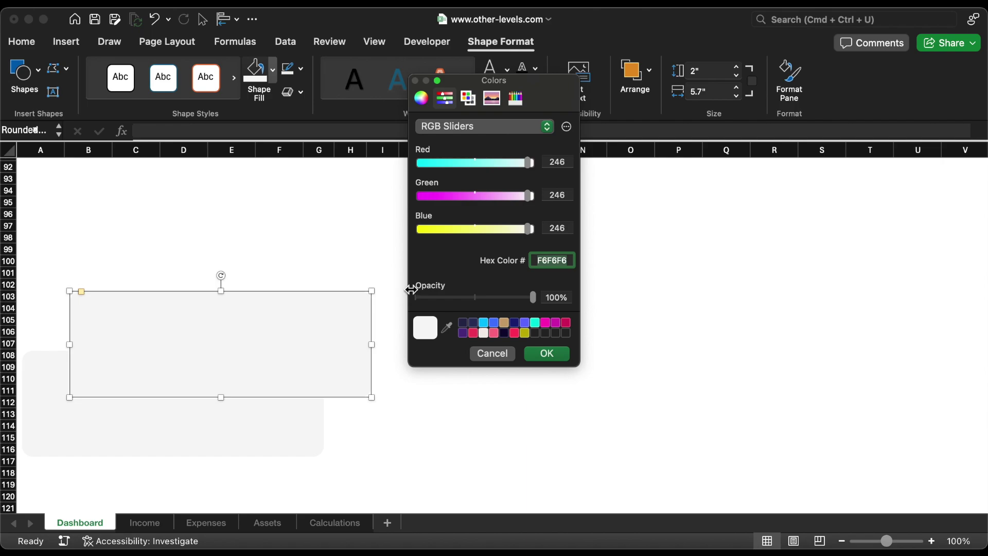
pyautogui.write('EEEEEE')
pyautogui.press('Return')
# - Resize the darker copy to about 1.85 by 1.8 inches, place it inside the light rectangle's left end, and align both vertically to the middle
pyautogui.moveTo(371, 290); pyautogui.dragTo(159, 313)
pyautogui.moveTo(133, 372); pyautogui.dragTo(91, 412)
pyautogui.press('super+a')
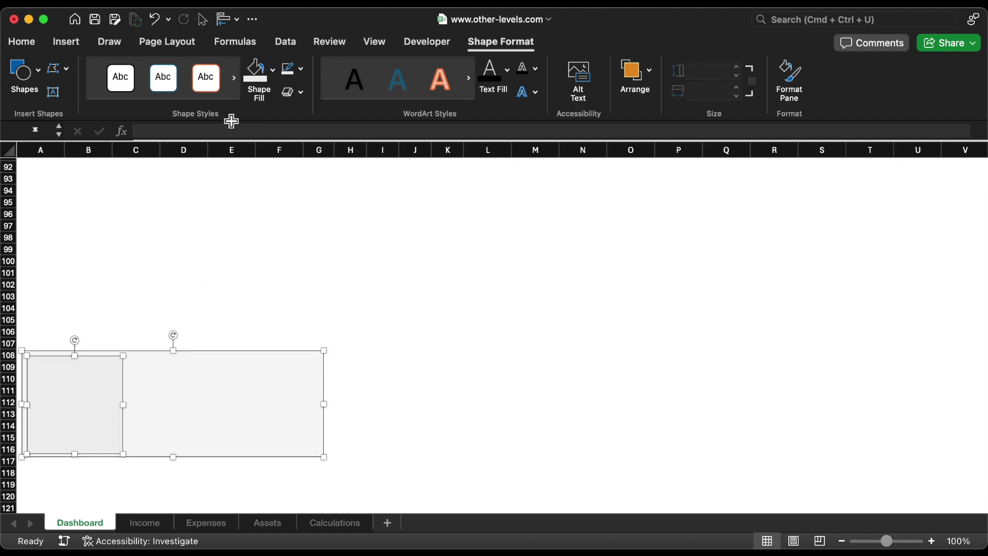
pyautogui.click(229, 23)
pyautogui.click(261, 147)
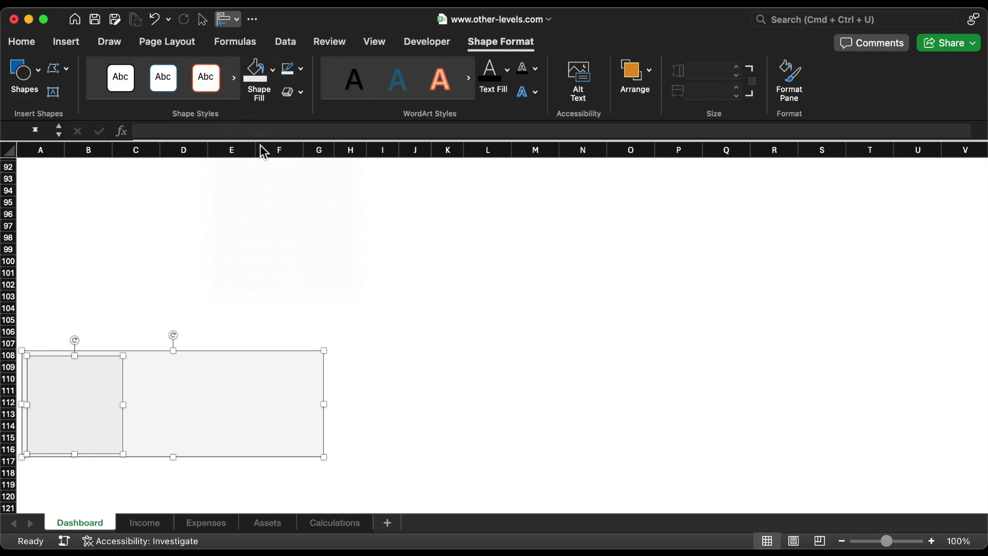
# - Duplicate the darker card twice across the light grey rectangle and distribute the three cards horizontally
pyautogui.click(97, 400)
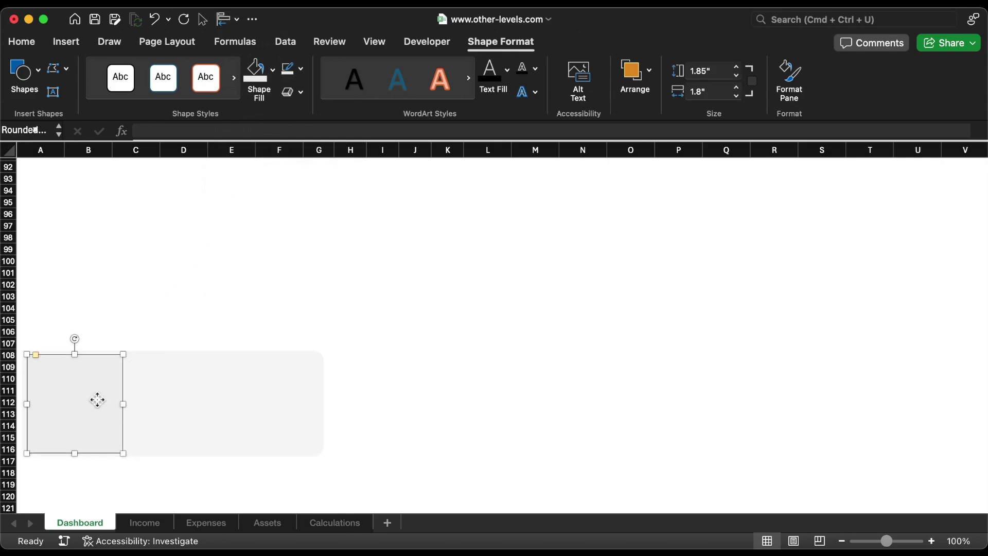
pyautogui.moveTo(96, 399); pyautogui.dragTo(280, 399)
pyautogui.press('super+z')
pyautogui.keyDown('shift'); pyautogui.click(177, 399); pyautogui.keyUp('shift')
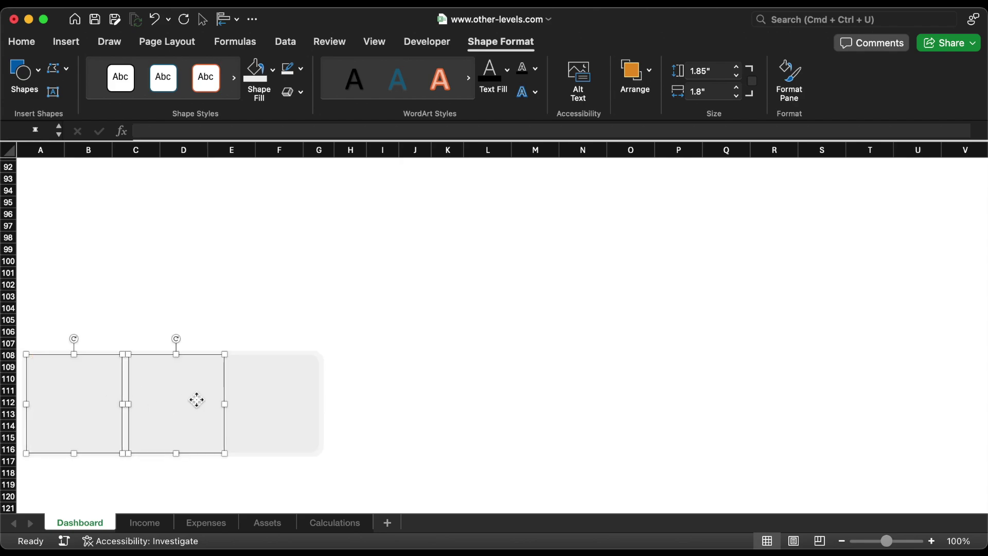
pyautogui.keyDown('shift'); pyautogui.click(265, 401); pyautogui.keyUp('shift')
pyautogui.click(228, 19)
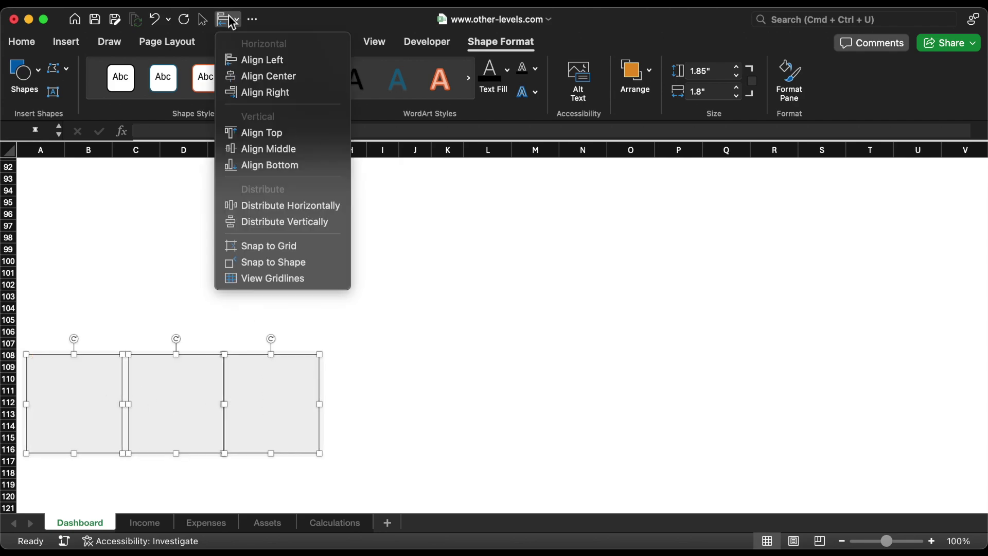
pyautogui.click(278, 206)
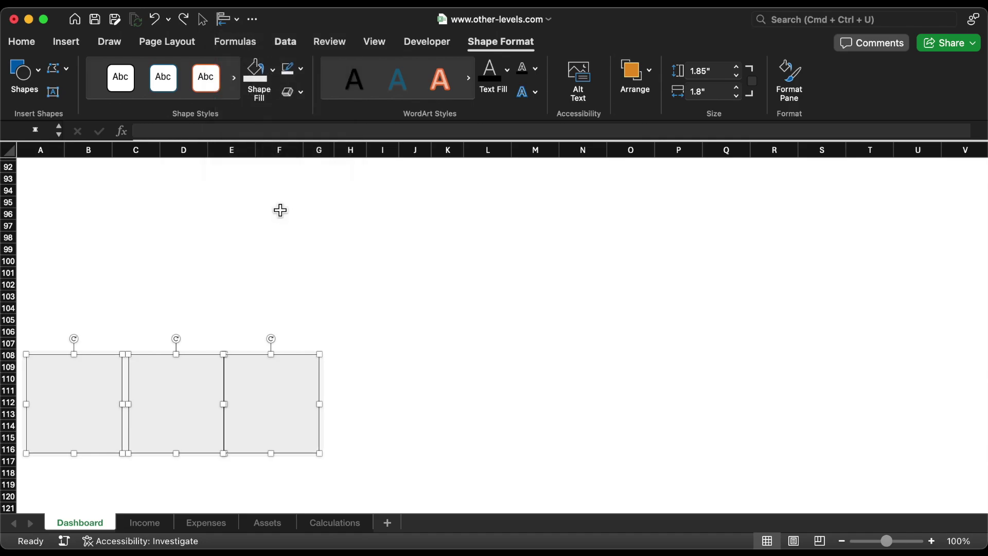
pyautogui.click(194, 281)
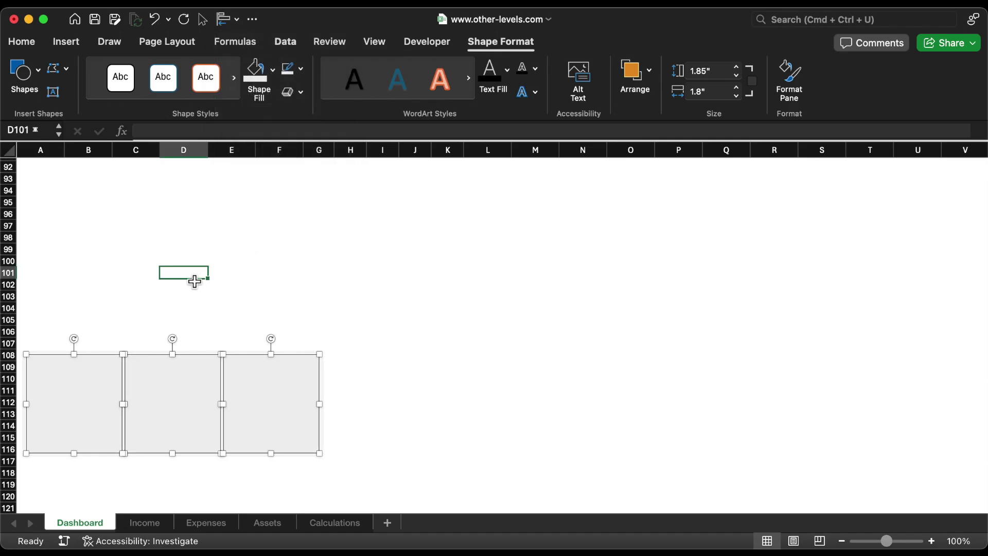
# - Draw a horizontal straight line about 5.81 inches long across columns A to G near row 143
pyautogui.scroll(-10, 237, 289)
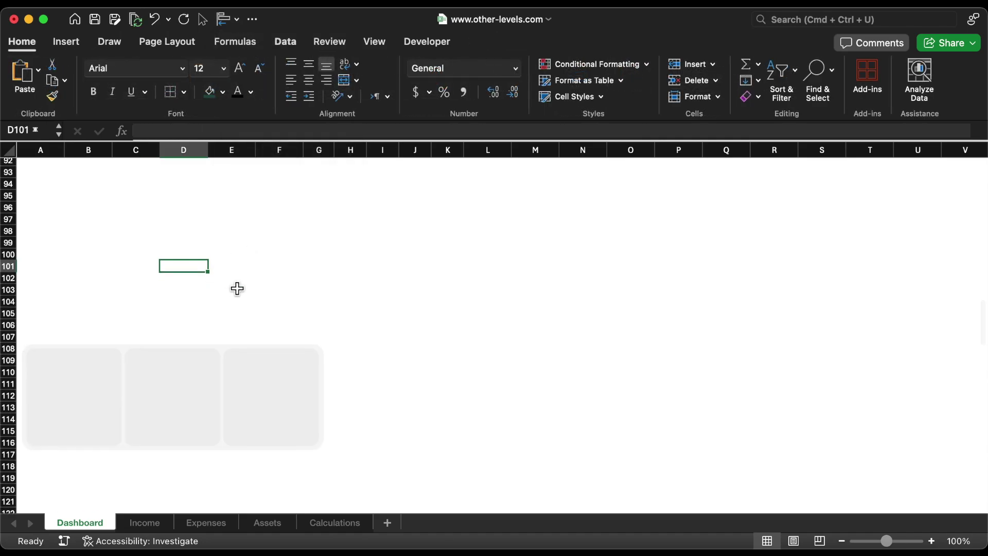
pyautogui.scroll(-5, 237, 288)
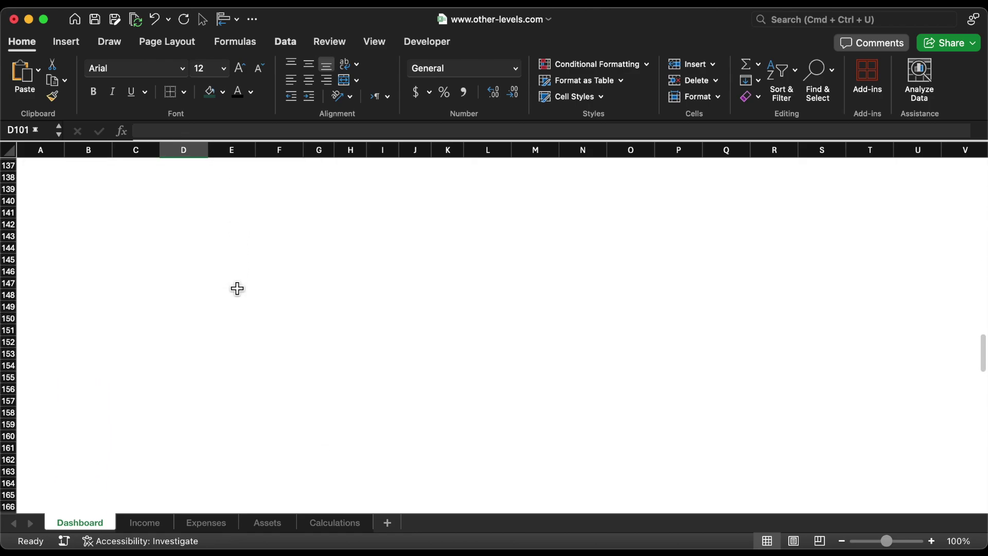
pyautogui.click(65, 41)
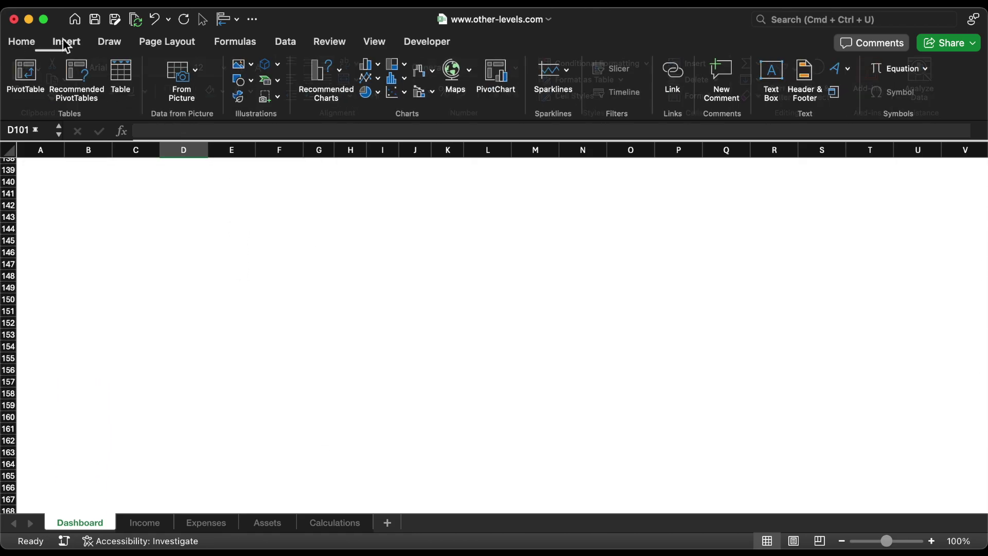
pyautogui.click(249, 81)
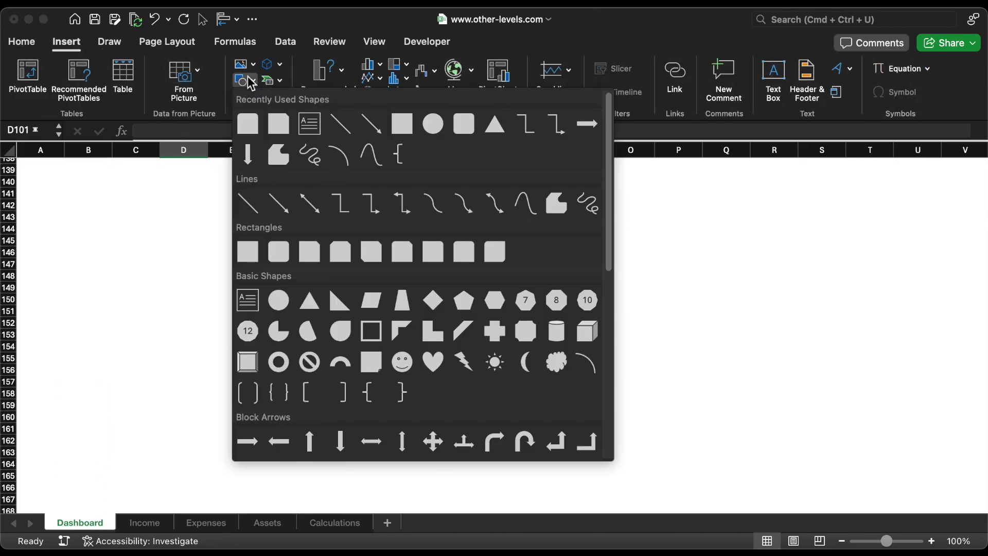
pyautogui.click(247, 203)
pyautogui.moveTo(21, 224); pyautogui.dragTo(327, 223)
# - Recolor the line's outline to a custom light green and set its weight to 1 pt
pyautogui.click(301, 71)
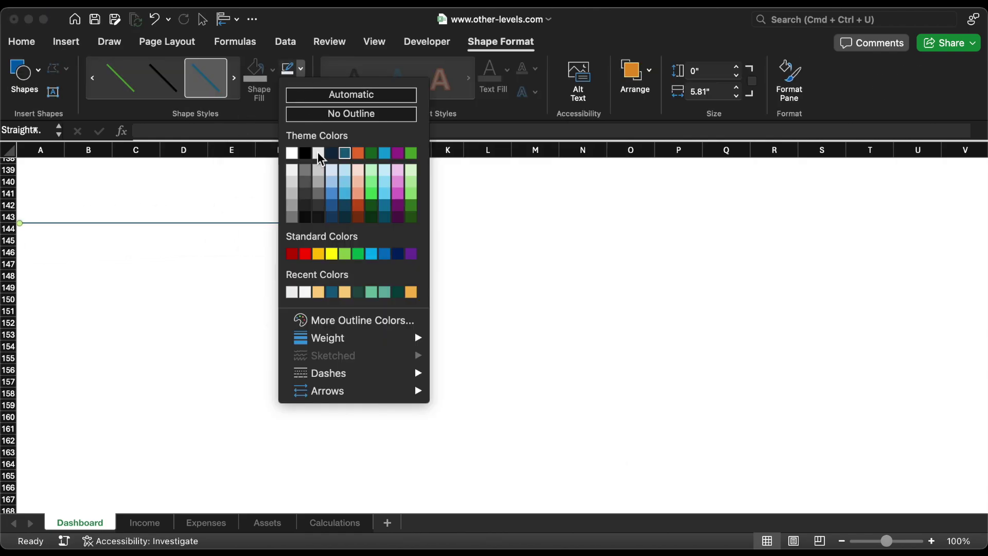
pyautogui.click(328, 320)
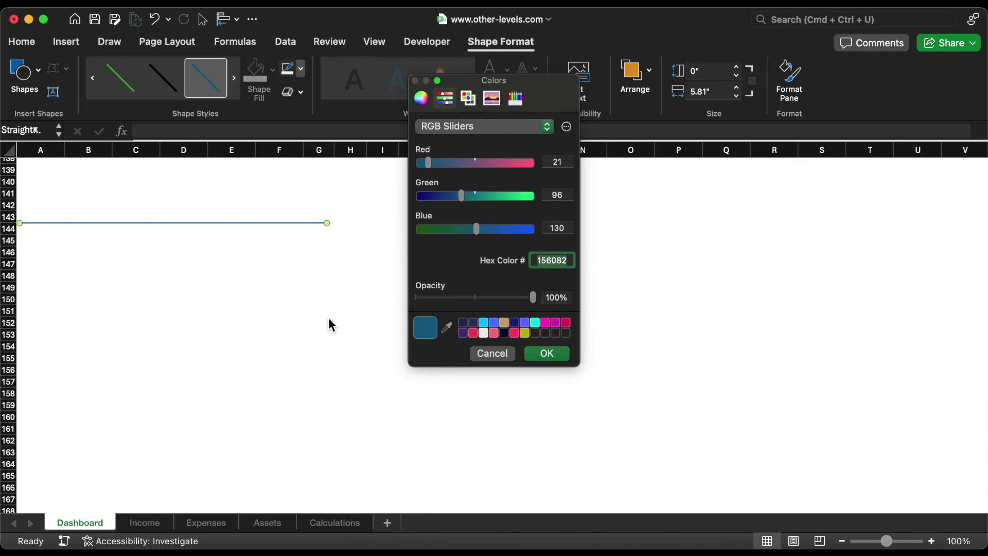
pyautogui.click(547, 354)
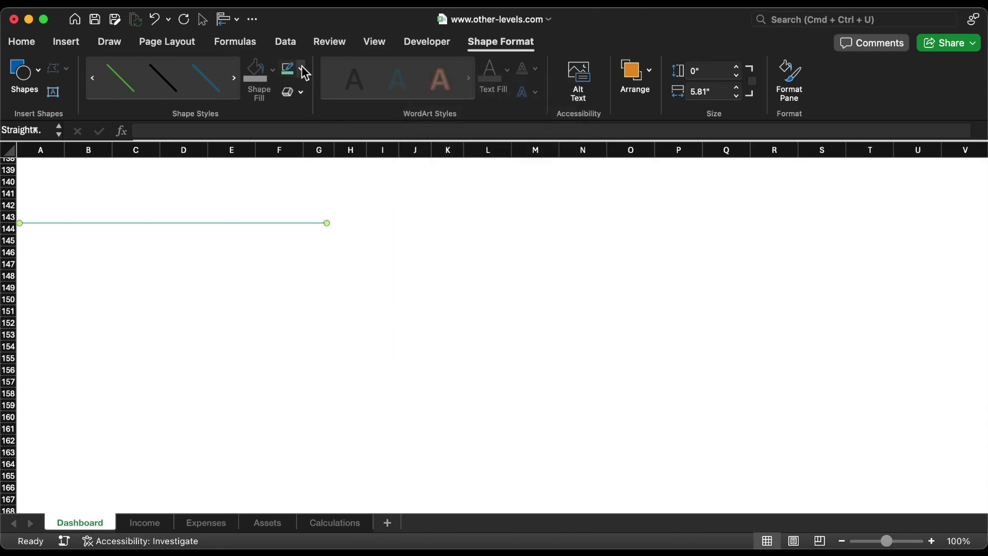
pyautogui.click(303, 72)
pyautogui.moveTo(354, 339)
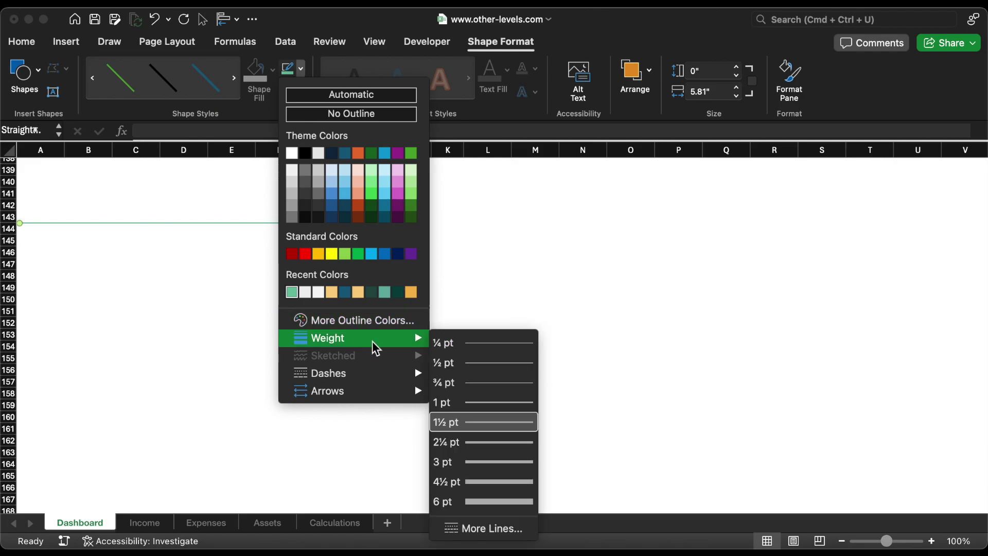
pyautogui.click(488, 408)
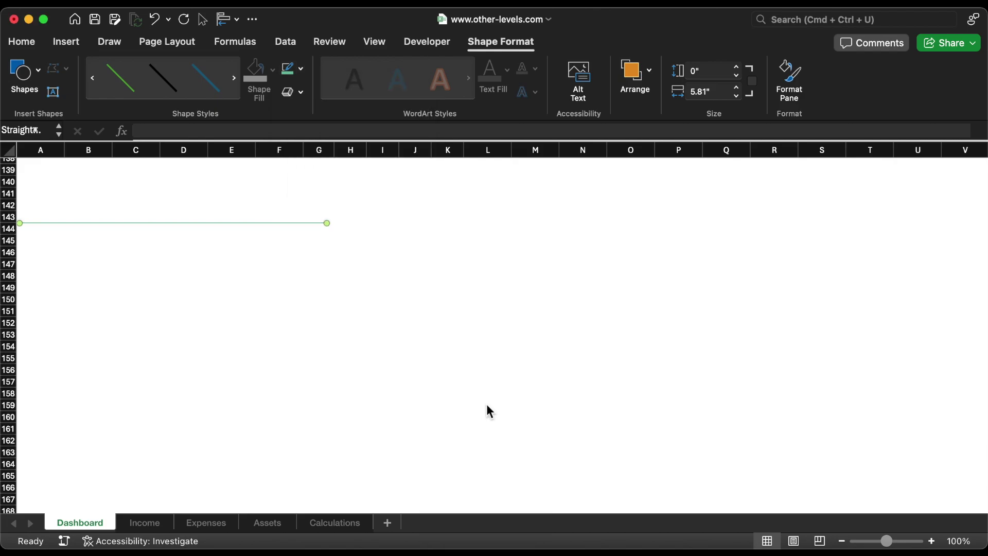
# - Draw a rounded rectangle about 3.92 by 5.64 inches below the green line, and reduce its corner rounding
pyautogui.click(39, 73)
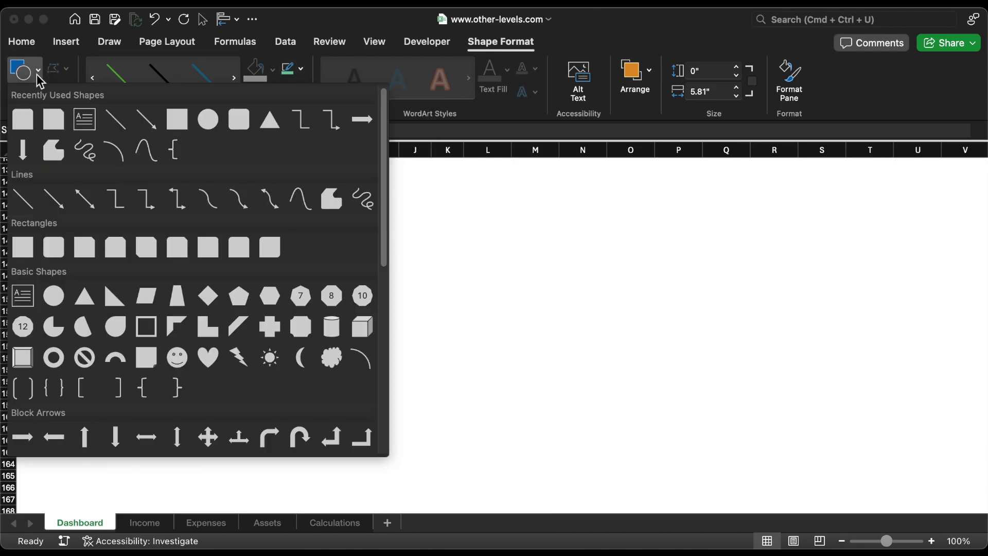
pyautogui.click(239, 119)
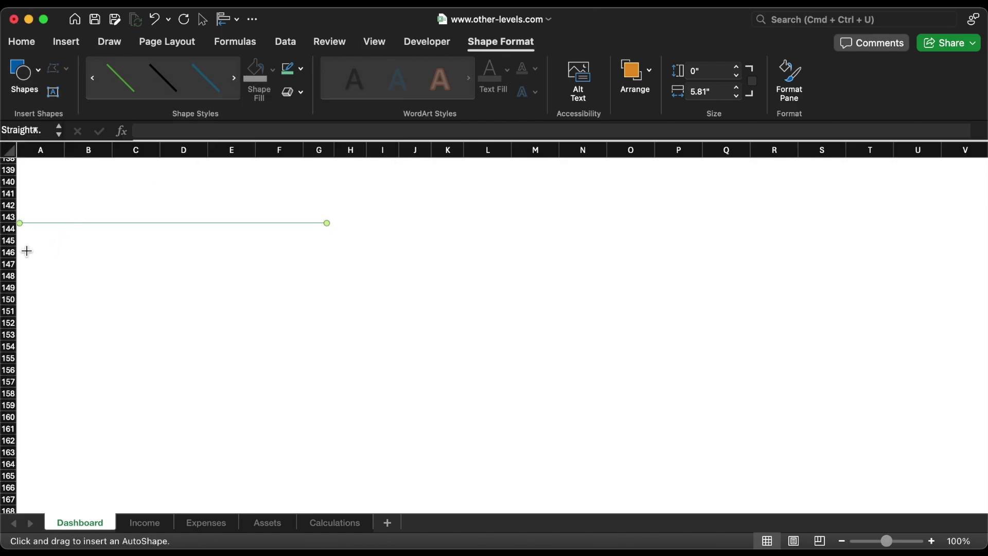
pyautogui.moveTo(56, 282)
pyautogui.mouseDown()
pyautogui.moveTo(234, 433)
pyautogui.moveTo(317, 458)
pyautogui.moveTo(323, 482)
pyautogui.mouseUp()
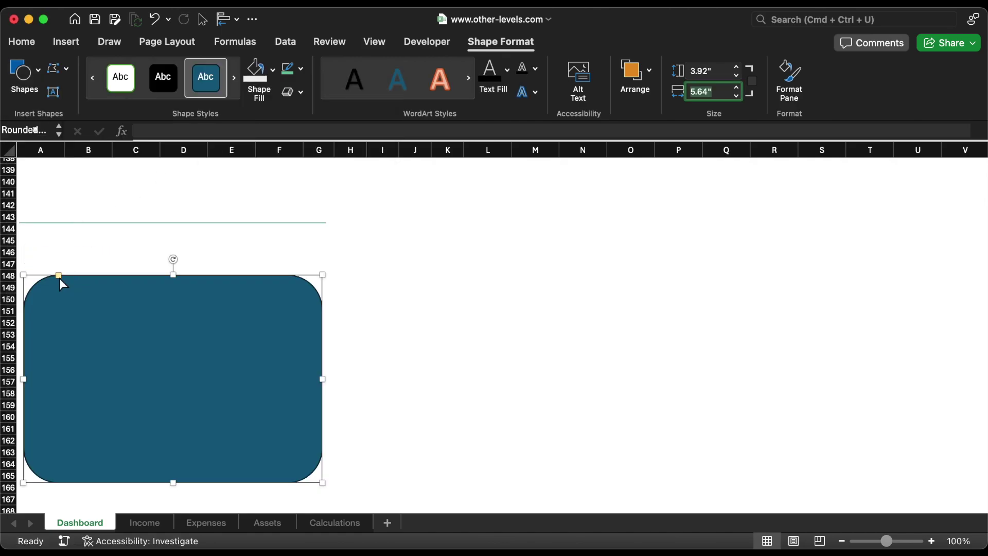
pyautogui.moveTo(53, 280); pyautogui.dragTo(39, 279)
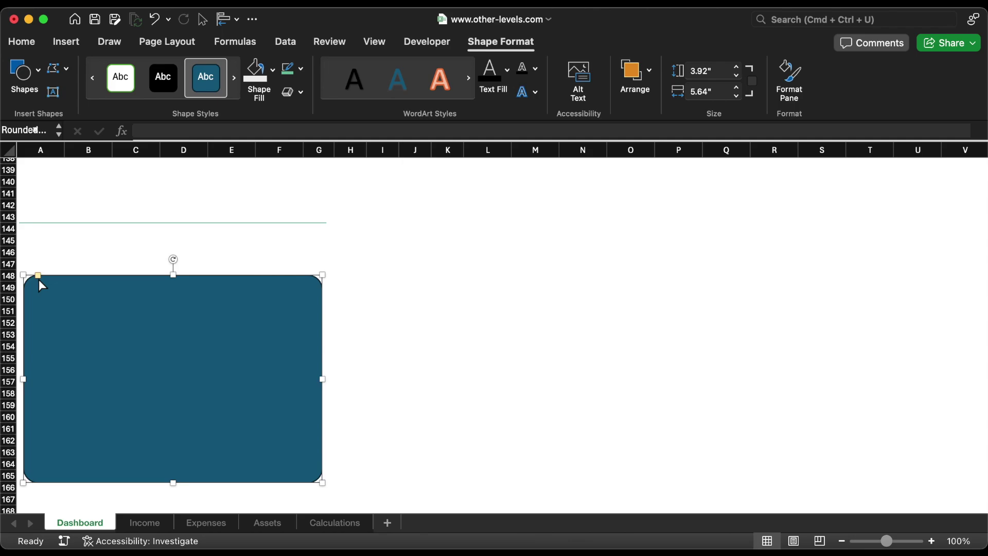
# - Remove the large rounded rectangle's outline and fill it with the recently used light orange
pyautogui.click(301, 69)
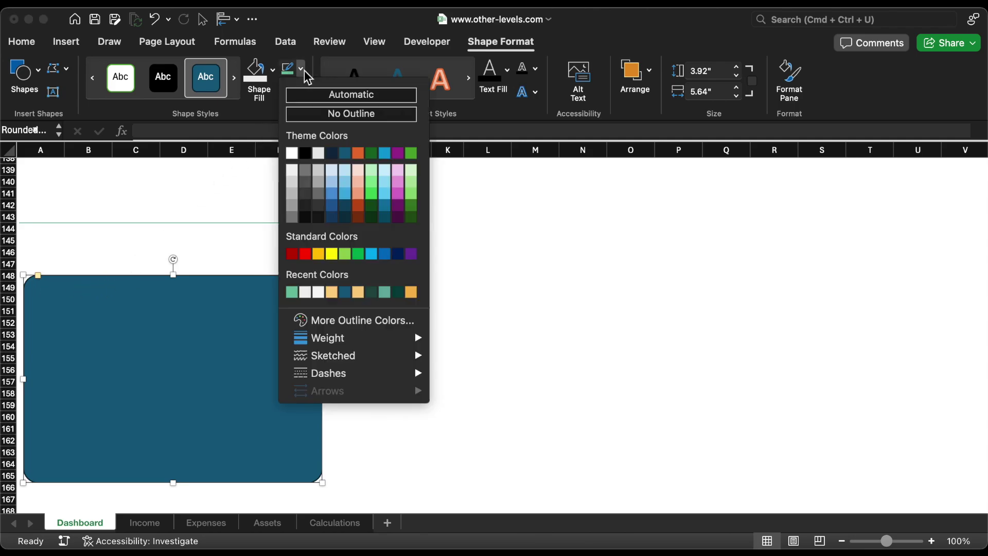
pyautogui.click(320, 113)
pyautogui.click(273, 71)
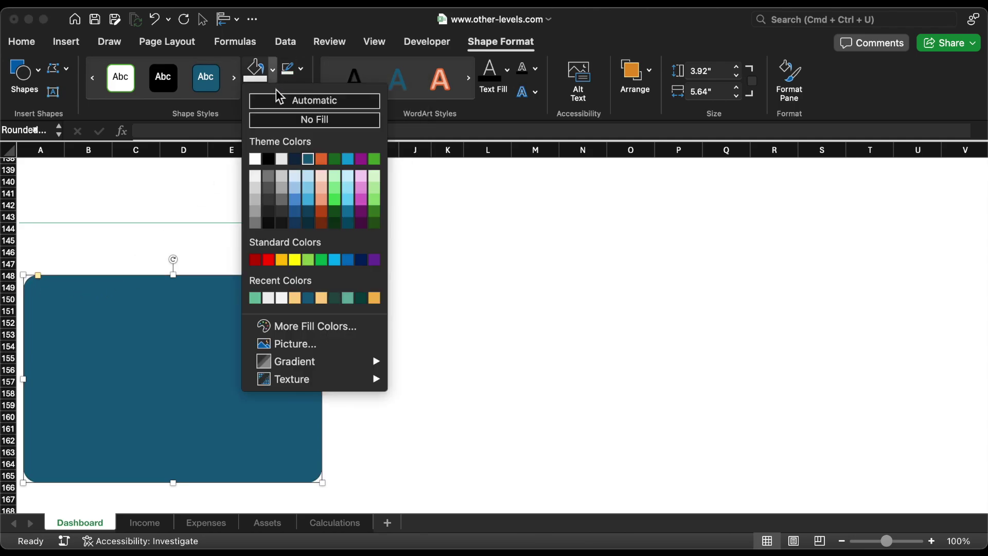
pyautogui.click(295, 298)
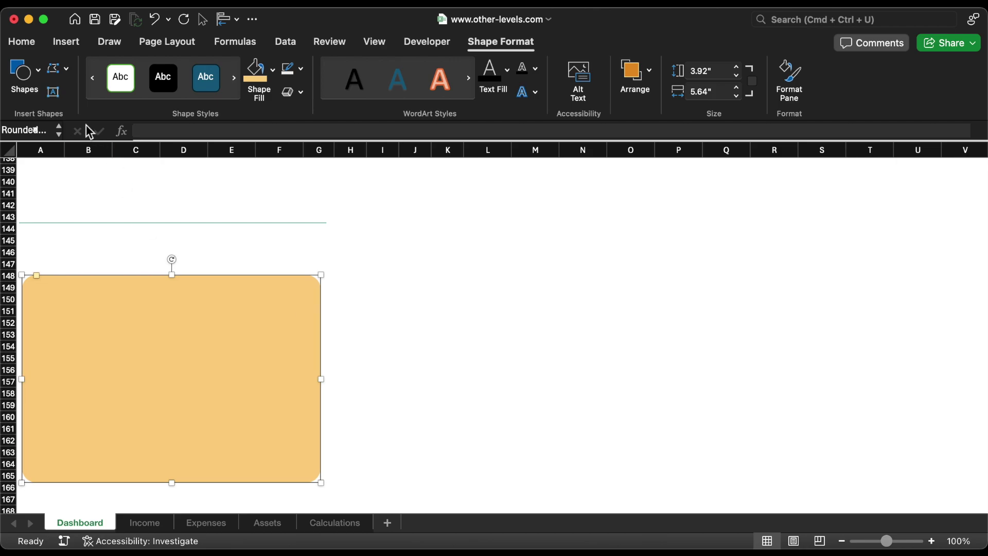
# - Draw a rectangle with rounded same-side corners, about 2.13 by 2.31 inches, over the orange card's upper edge and maximize its corner rounding
pyautogui.click(38, 73)
pyautogui.click(85, 119)
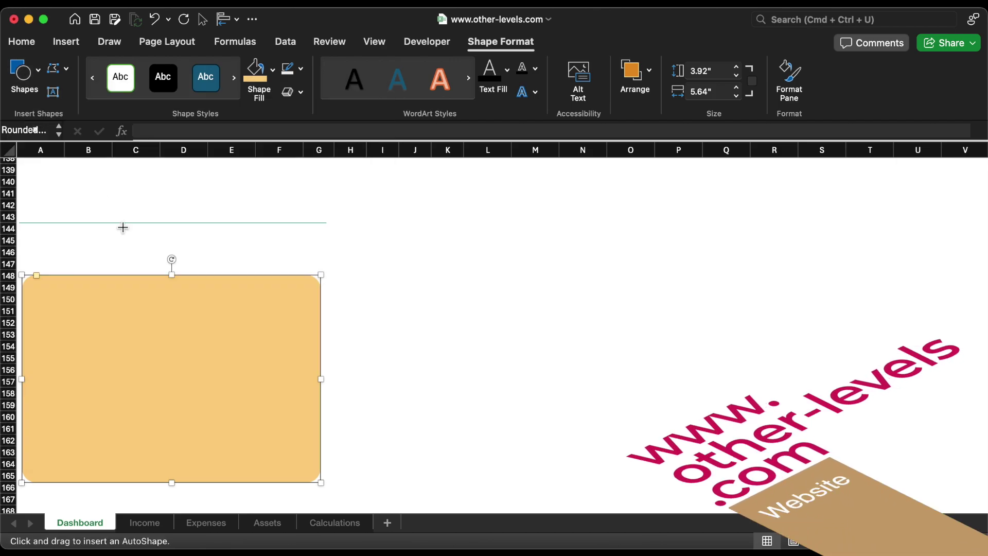
pyautogui.moveTo(121, 233); pyautogui.dragTo(245, 347)
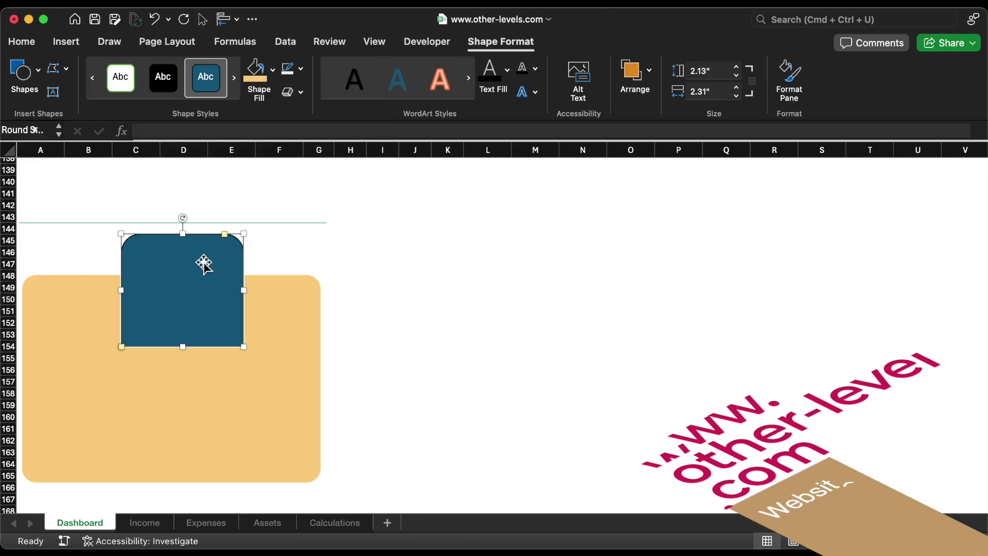
pyautogui.moveTo(224, 234); pyautogui.dragTo(110, 247)
# - Remove the arch shape's outline and fill it with white
pyautogui.click(300, 69)
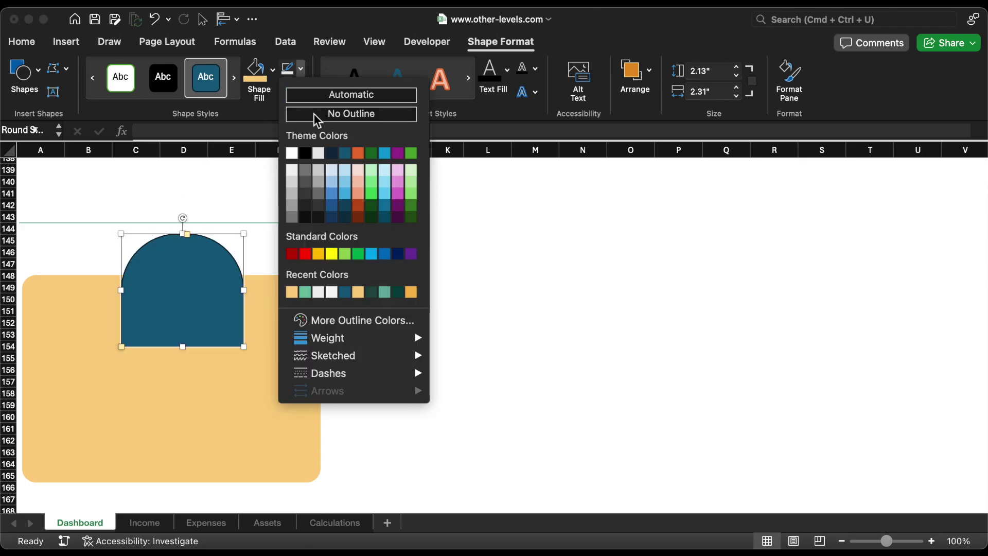
pyautogui.click(315, 112)
pyautogui.click(272, 70)
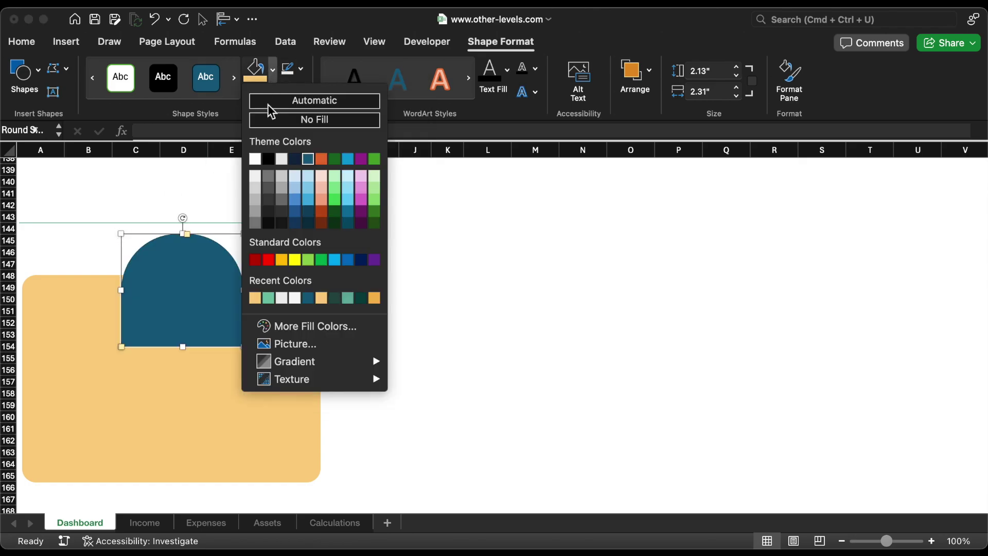
pyautogui.click(255, 159)
# - Rotate the white shape so its round end faces left, narrow it to about 1.47 inches, and stretch it to the orange card's right edge
pyautogui.moveTo(178, 273); pyautogui.dragTo(195, 349)
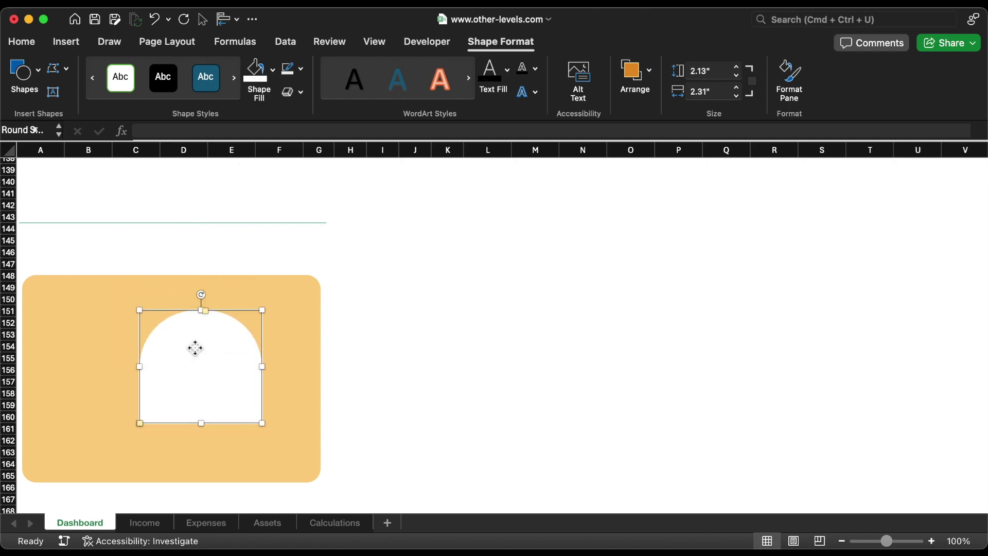
pyautogui.moveTo(141, 369); pyautogui.dragTo(183, 368)
pyautogui.moveTo(225, 295); pyautogui.dragTo(154, 366)
pyautogui.moveTo(236, 355); pyautogui.dragTo(202, 354)
pyautogui.moveTo(253, 346); pyautogui.dragTo(323, 347)
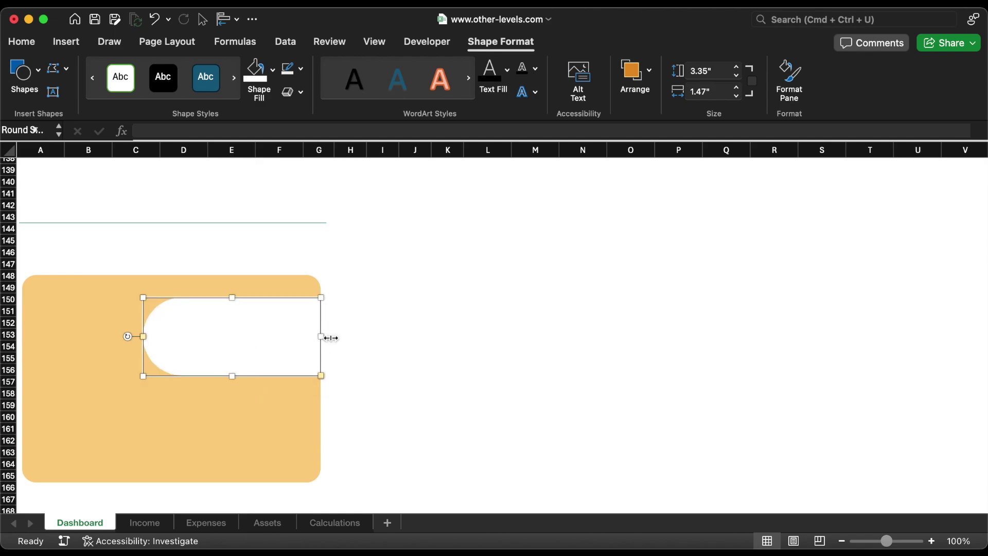
pyautogui.moveTo(203, 333); pyautogui.dragTo(181, 337)
pyautogui.moveTo(302, 340); pyautogui.dragTo(323, 340)
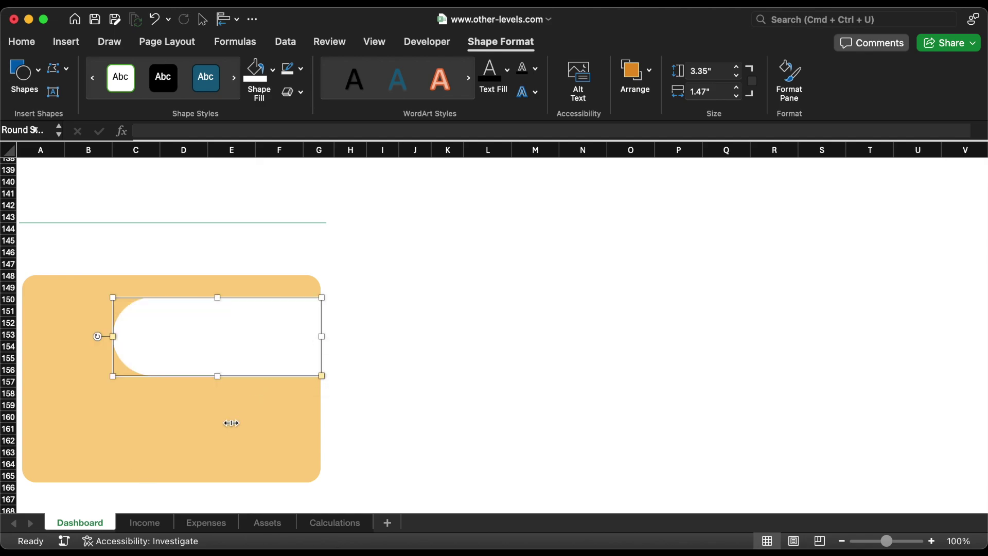
# - Move the orange card and the white shape together straight down so the card starts around row 151
pyautogui.keyDown('shift'); pyautogui.click(226, 427); pyautogui.keyUp('shift')
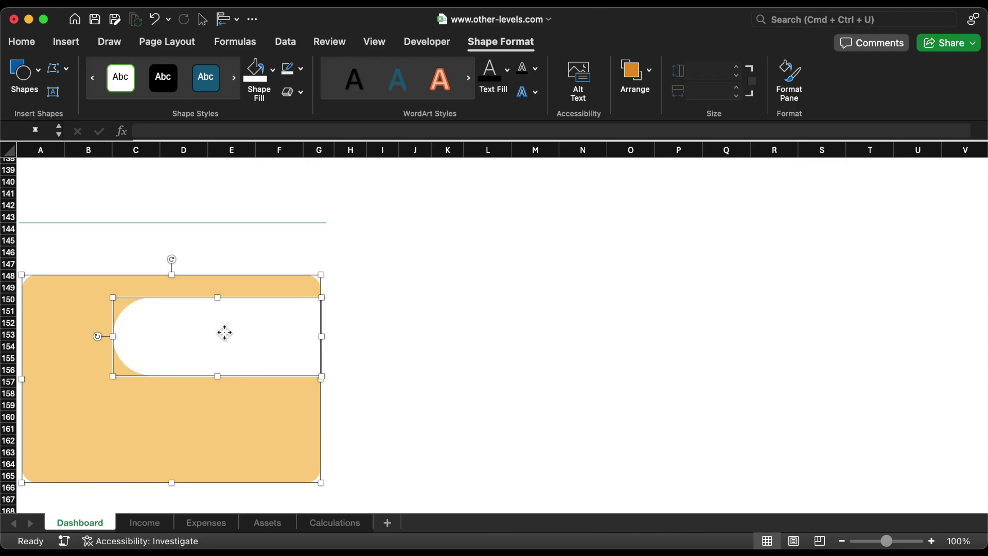
pyautogui.moveTo(225, 333); pyautogui.dragTo(225, 363)
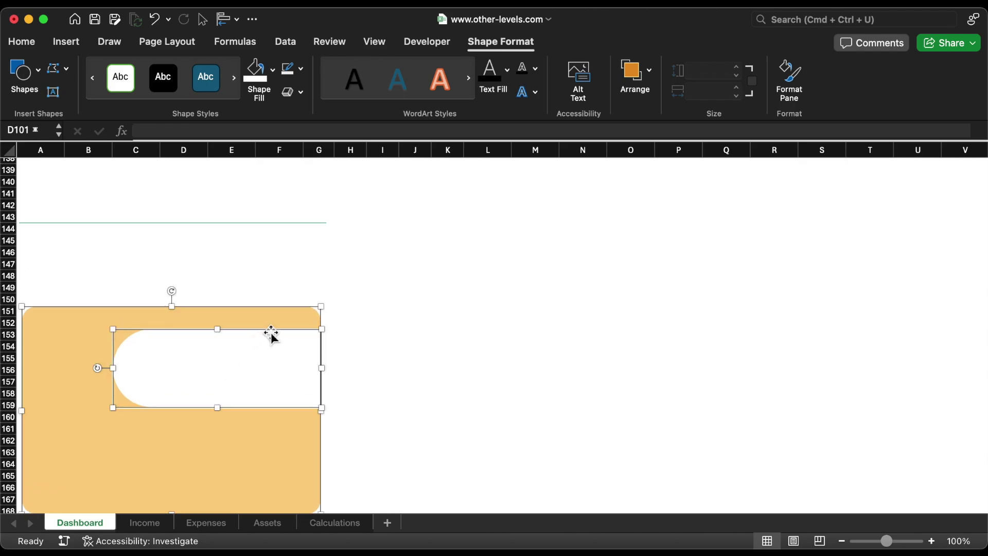
# - Draw a circle about 1.67 inches in diameter below the orange card, around rows 171 to 179
pyautogui.press('Escape')
pyautogui.scroll(-2, 269, 329)
pyautogui.scroll(-1, 268, 329)
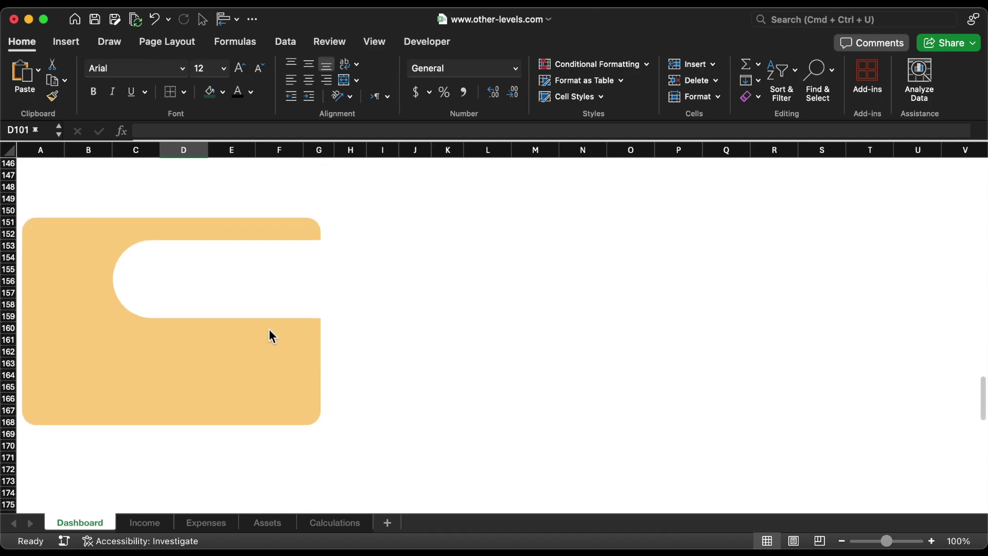
pyautogui.scroll(-7, 272, 334)
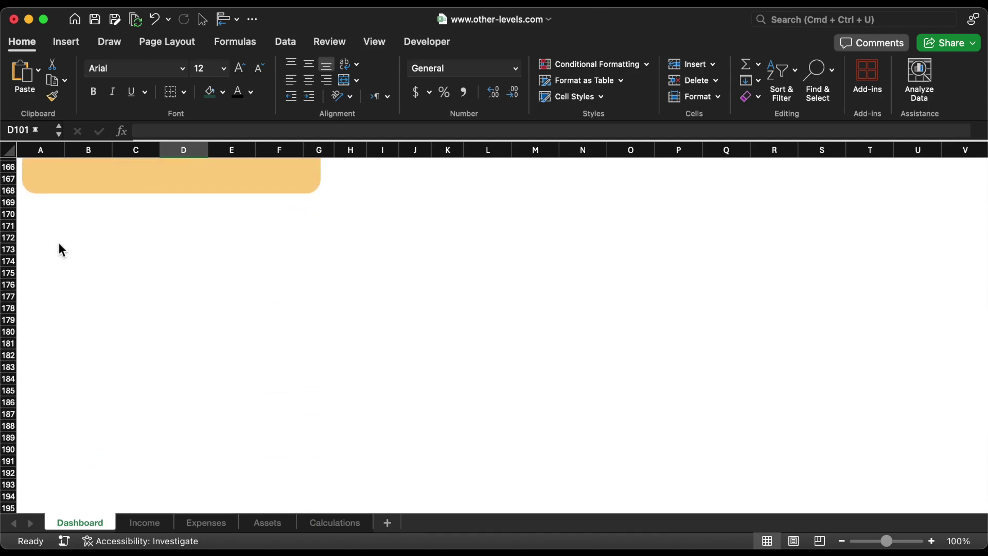
pyautogui.click(74, 42)
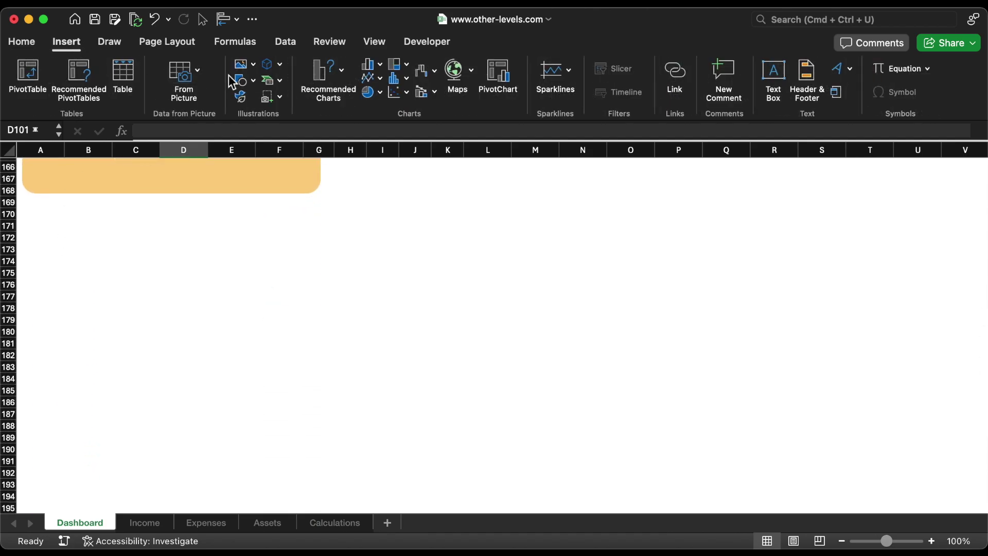
pyautogui.click(249, 78)
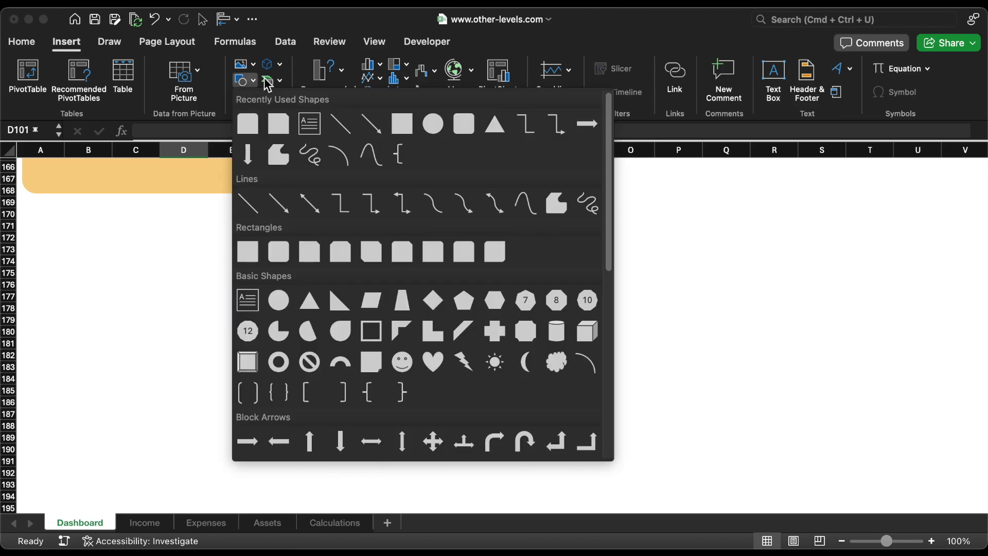
pyautogui.click(433, 123)
pyautogui.moveTo(73, 223); pyautogui.dragTo(163, 320)
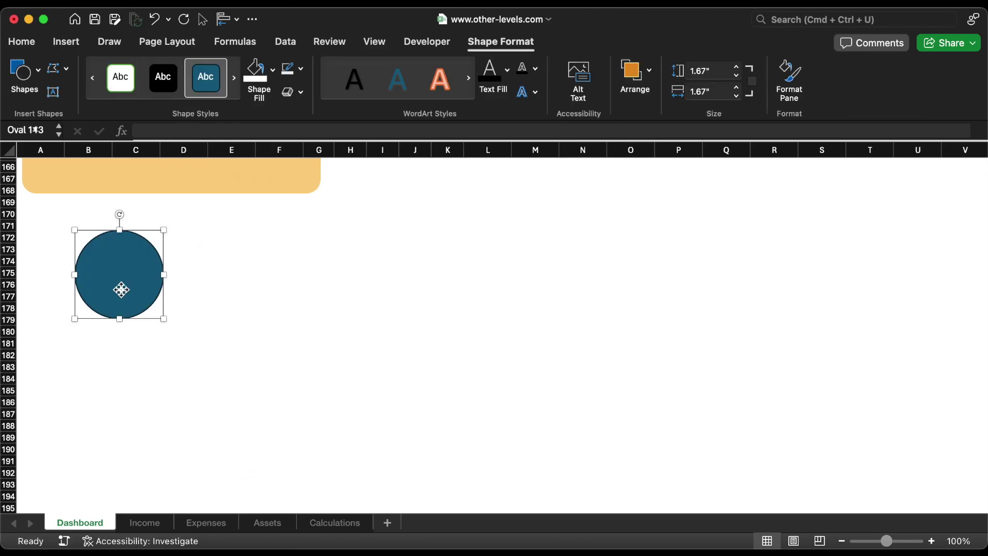
# - Duplicate the circle twice, resize the copies to about 2.94 and 1.33 inches, and place both smaller circles overlapping the large one's right side
pyautogui.moveTo(121, 289)
pyautogui.mouseDown()
pyautogui.moveTo(238, 291)
pyautogui.moveTo(150, 326)
pyautogui.moveTo(159, 315)
pyautogui.mouseUp()
pyautogui.moveTo(186, 353); pyautogui.dragTo(212, 386)
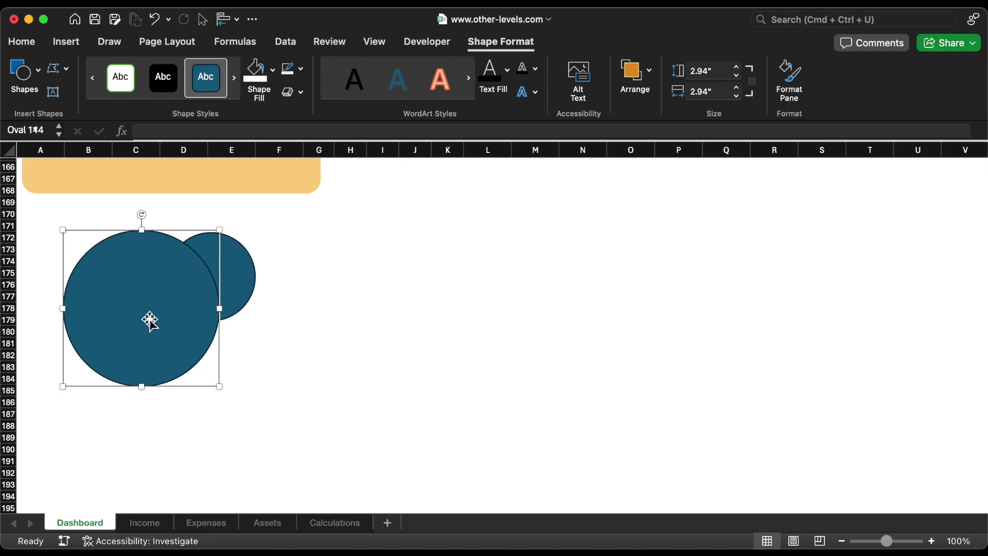
pyautogui.moveTo(151, 323); pyautogui.dragTo(208, 383)
pyautogui.moveTo(288, 457); pyautogui.dragTo(245, 414)
pyautogui.moveTo(236, 266); pyautogui.dragTo(262, 239)
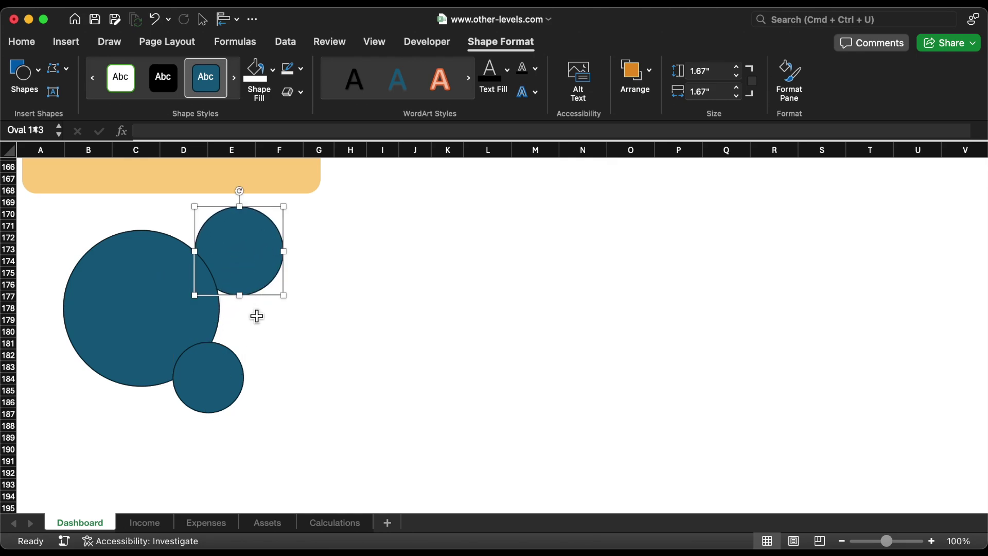
# - Remove the outline from all three overlapping circles
pyautogui.keyDown('shift'); pyautogui.click(202, 370); pyautogui.keyUp('shift')
pyautogui.keyDown('shift'); pyautogui.click(177, 328); pyautogui.keyUp('shift')
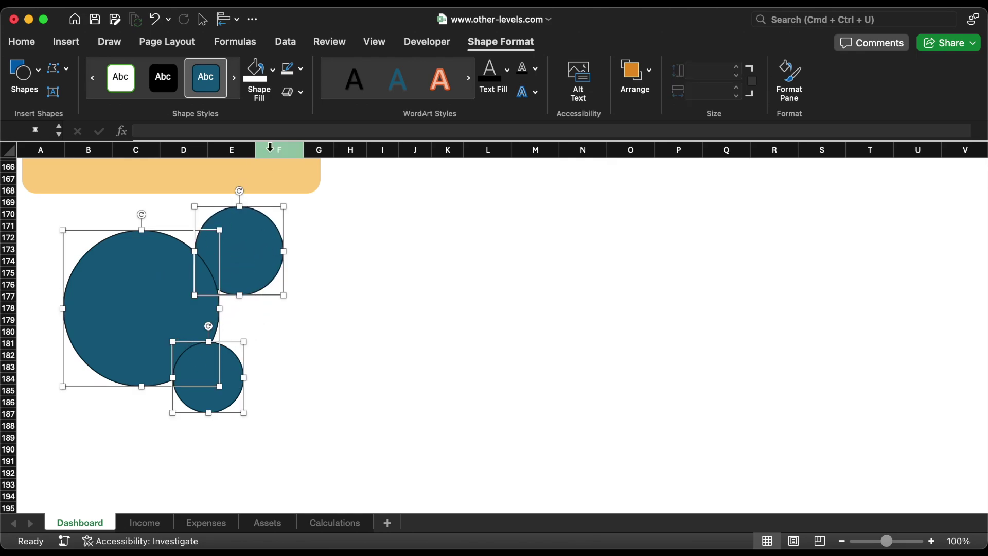
pyautogui.click(302, 68)
pyautogui.click(331, 114)
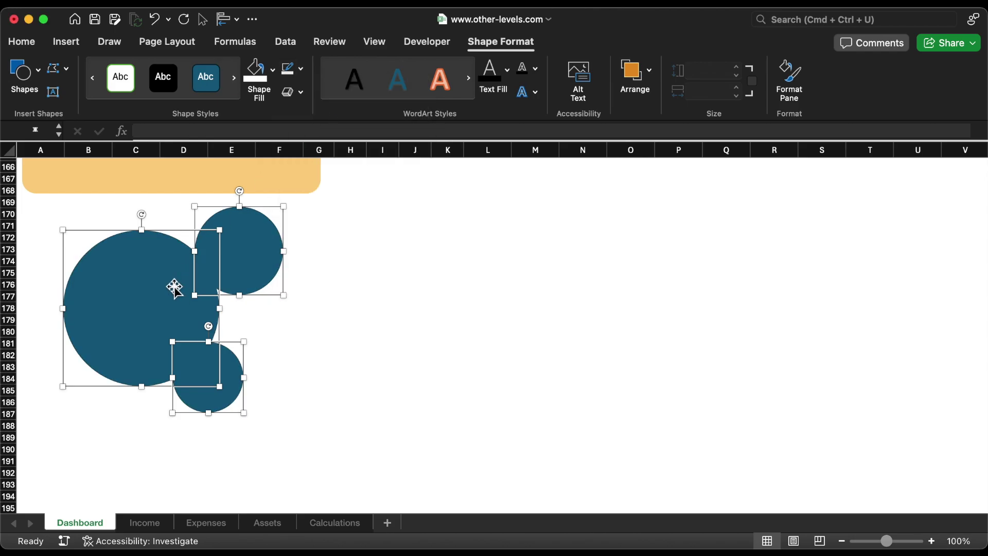
pyautogui.click(154, 206)
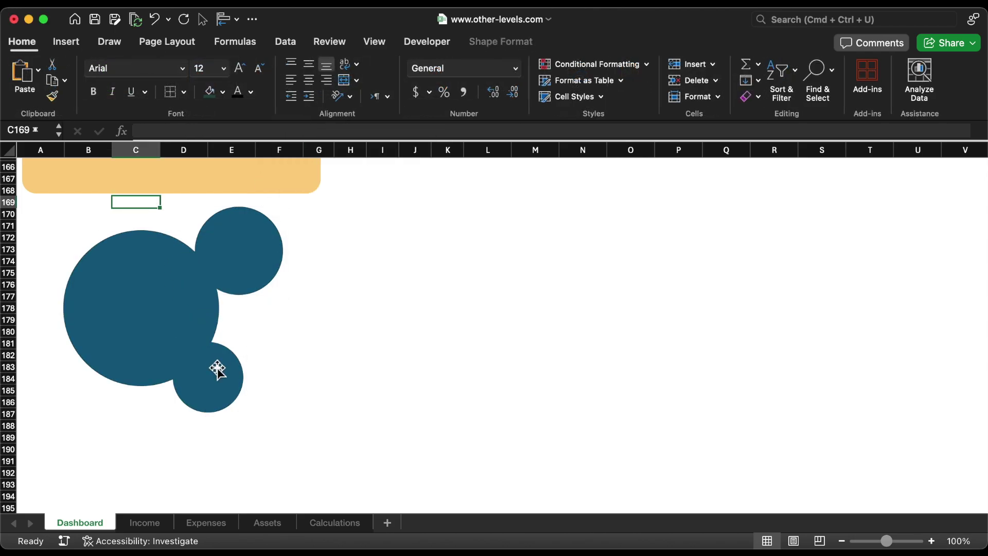
# - Fill the smallest circle with light orange, the largest with dark green, and the upper-right one with light green
pyautogui.click(217, 367)
pyautogui.click(273, 70)
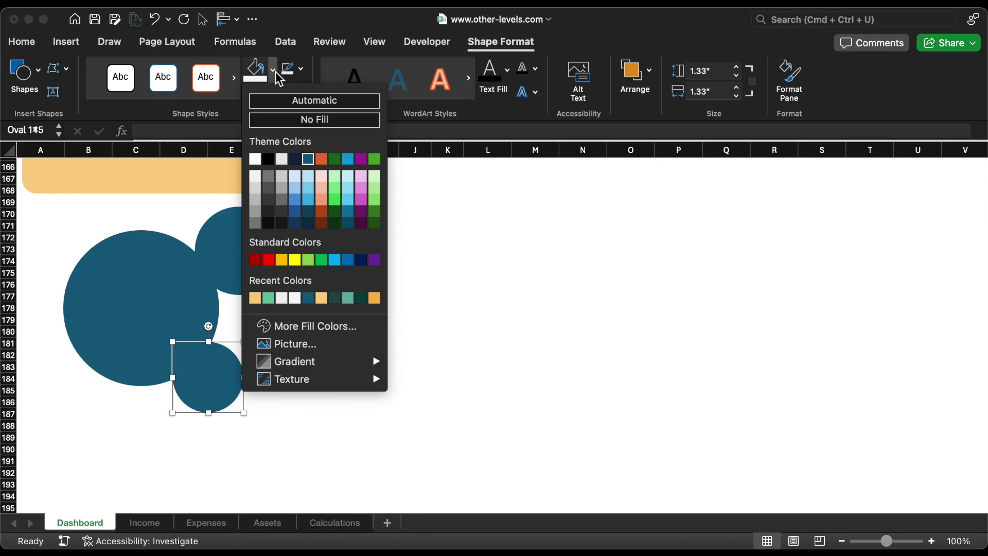
pyautogui.click(255, 298)
pyautogui.click(102, 317)
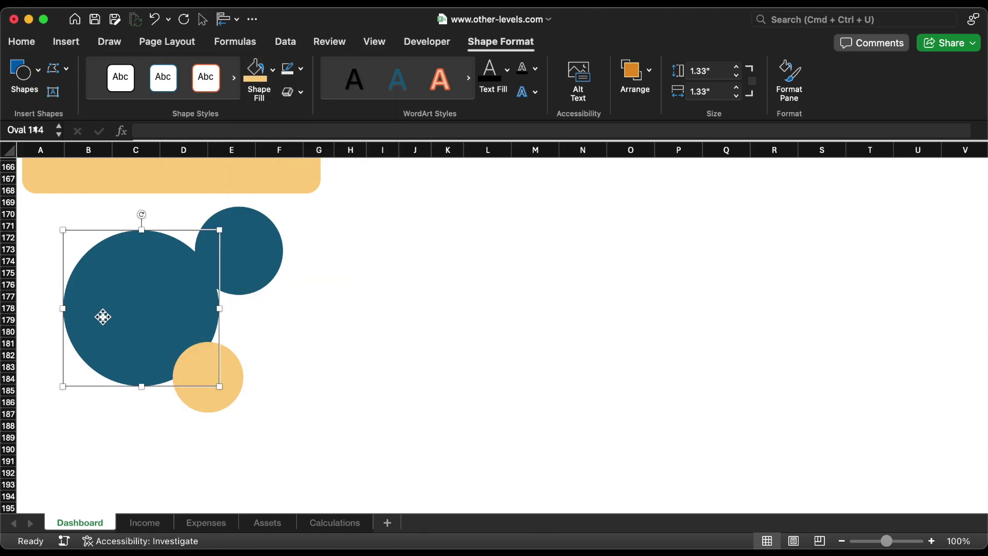
pyautogui.click(274, 72)
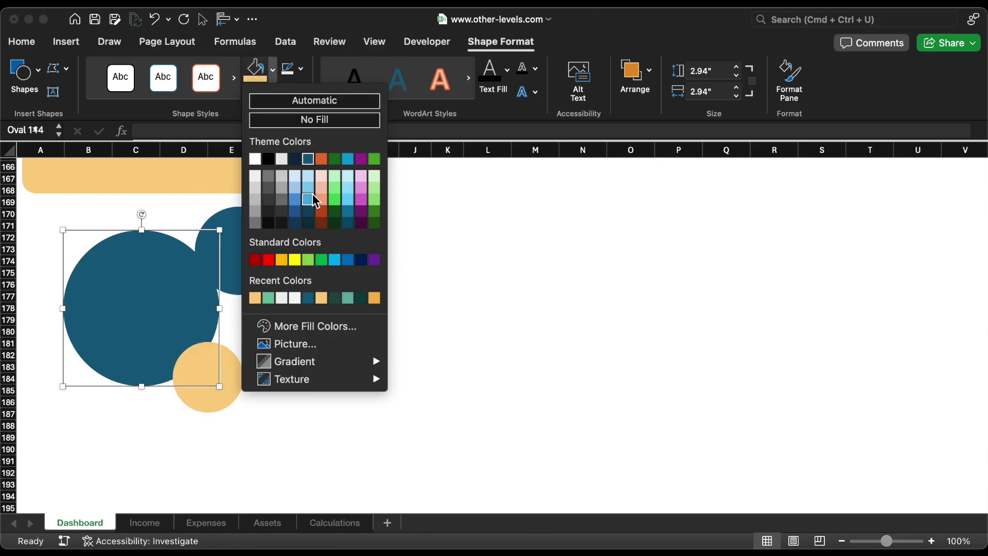
pyautogui.click(335, 298)
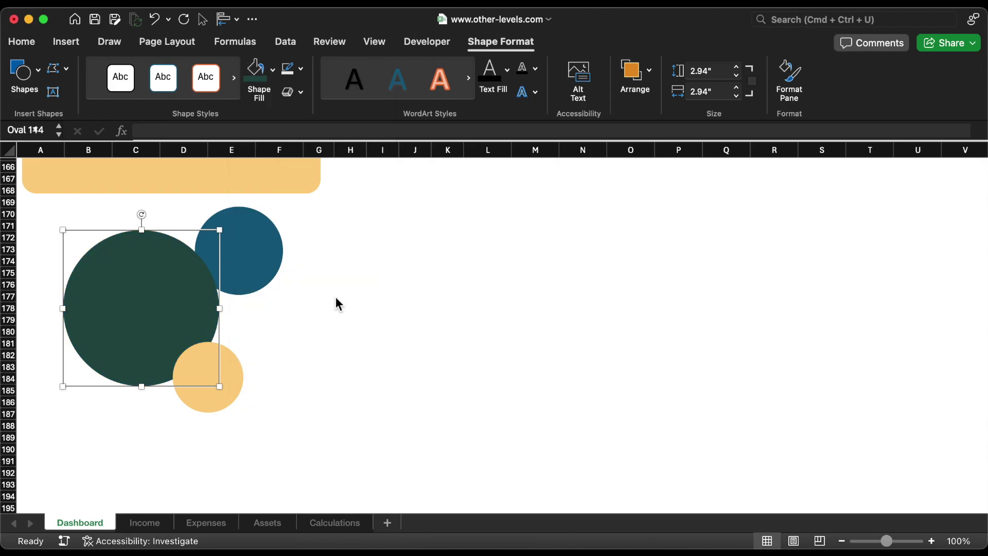
pyautogui.click(246, 262)
pyautogui.click(273, 70)
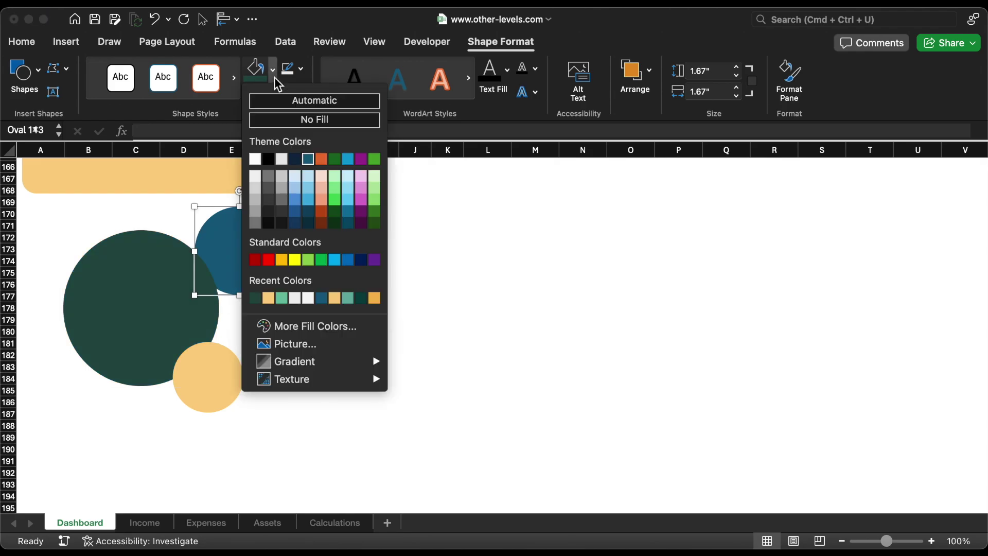
pyautogui.click(284, 299)
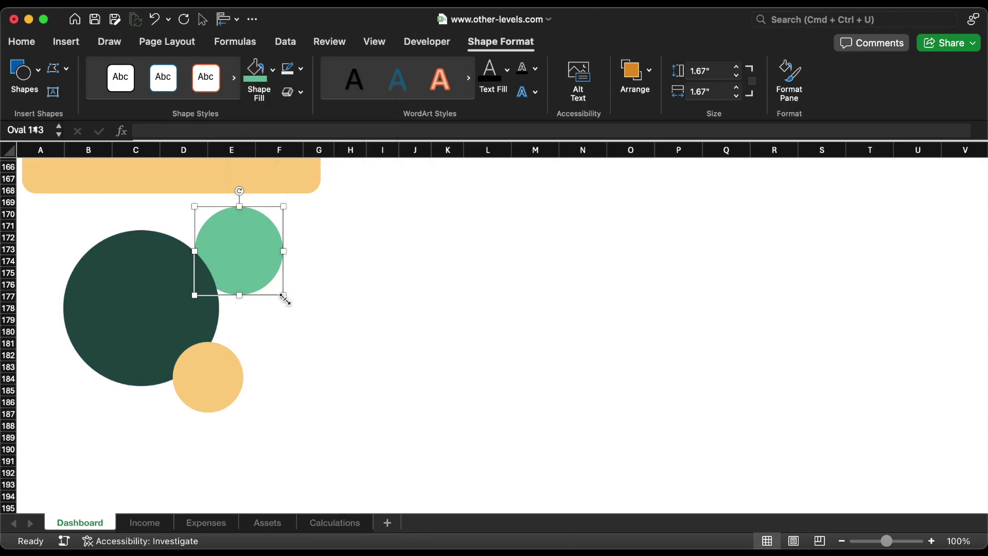
# - Draw a straight horizontal line about 5.33 inches long below the circles, around row 193
pyautogui.scroll(-8, 347, 346)
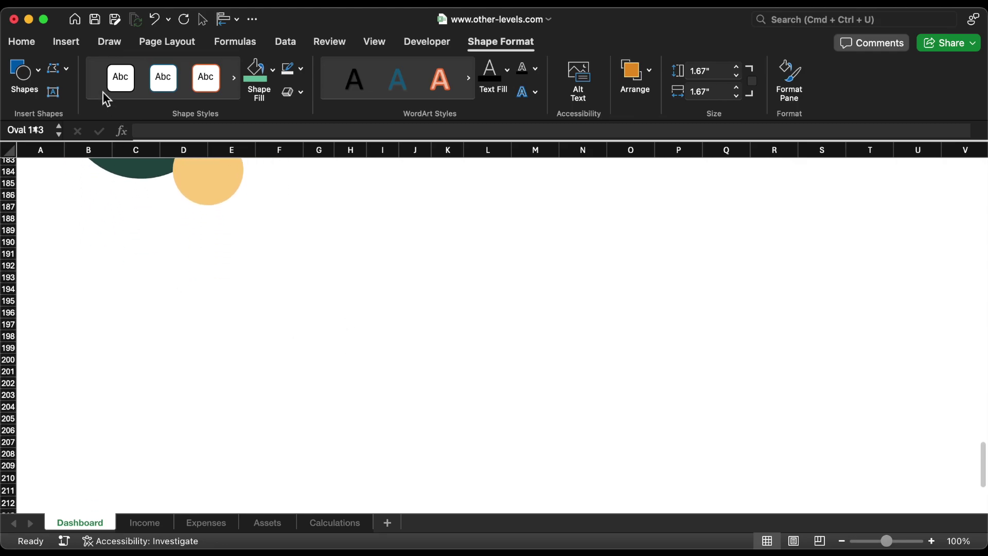
pyautogui.click(43, 76)
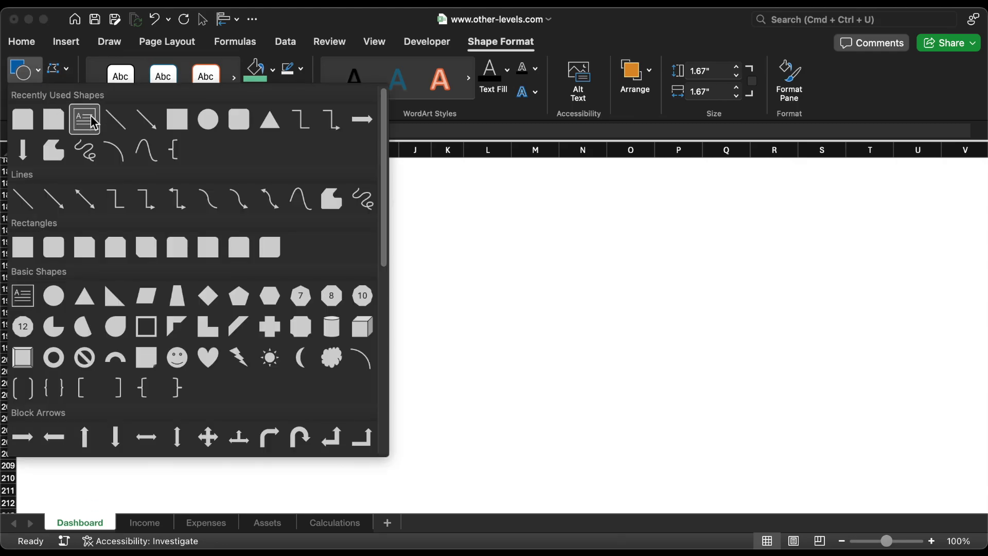
pyautogui.click(115, 117)
pyautogui.moveTo(28, 283); pyautogui.dragTo(310, 281)
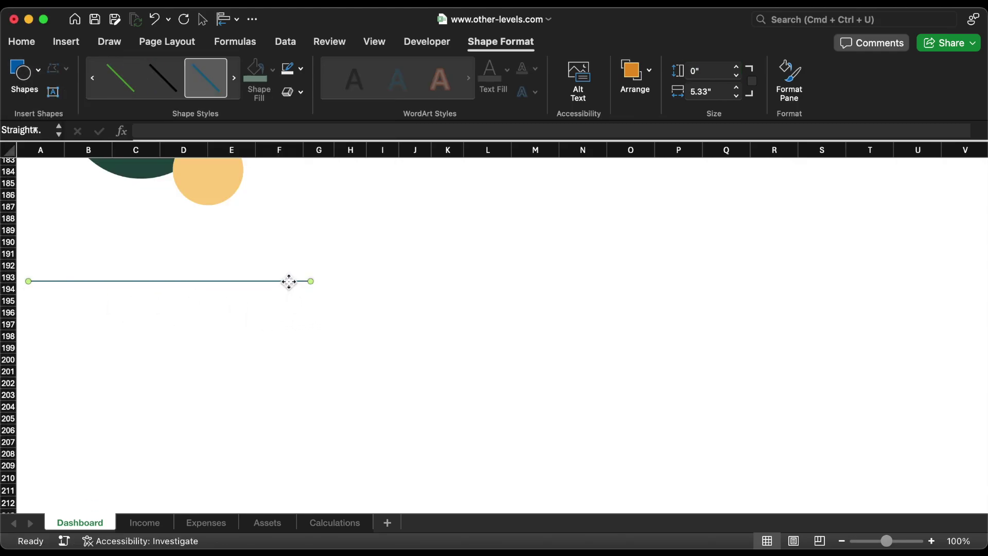
# - Set the horizontal line's width to 0.5 pt and its color to light grey
pyautogui.doubleClick(290, 283)
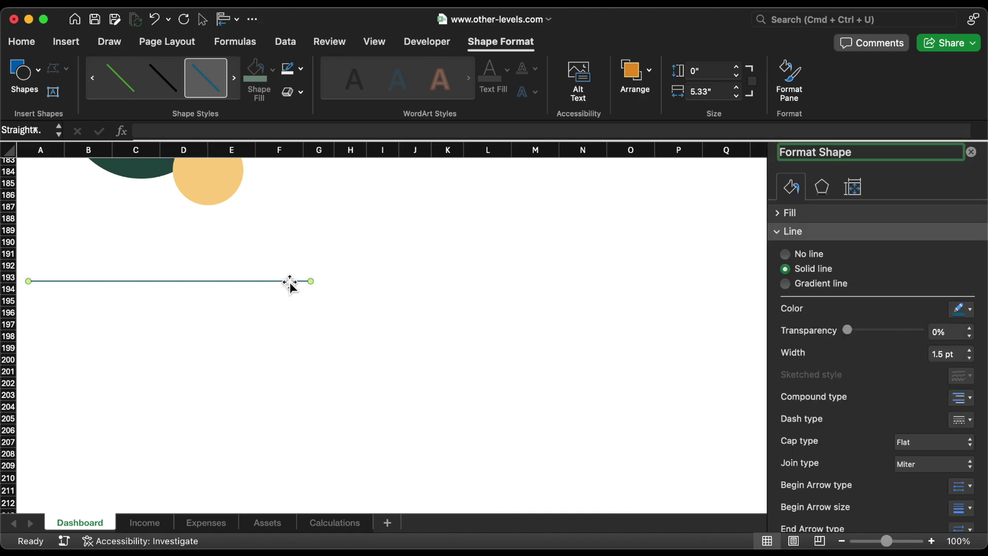
pyautogui.click(967, 360)
pyautogui.click(969, 359)
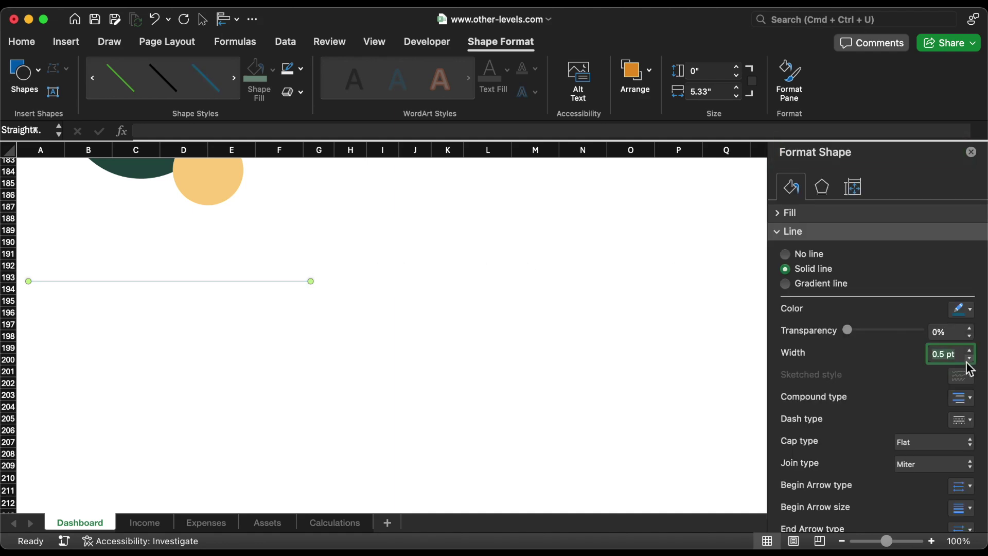
pyautogui.click(969, 309)
pyautogui.click(855, 389)
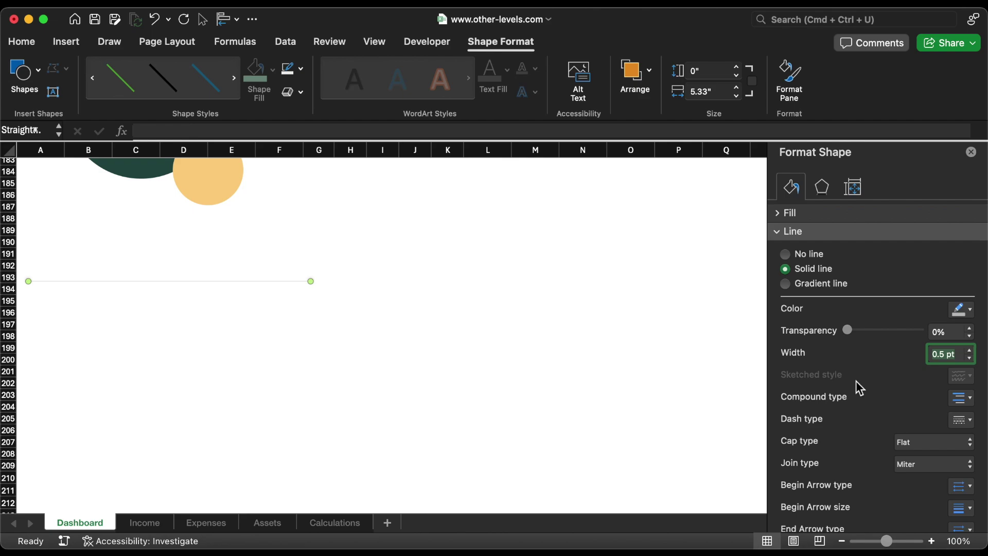
pyautogui.click(971, 153)
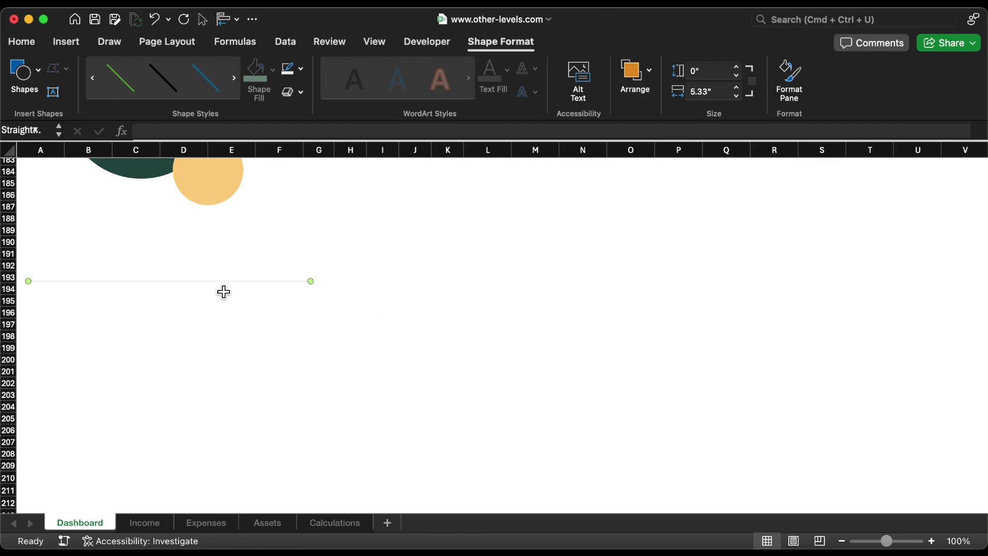
# - Duplicate the grey line downward to make five lines between rows 194 and 207, and distribute them vertically
pyautogui.moveTo(186, 282); pyautogui.dragTo(170, 441)
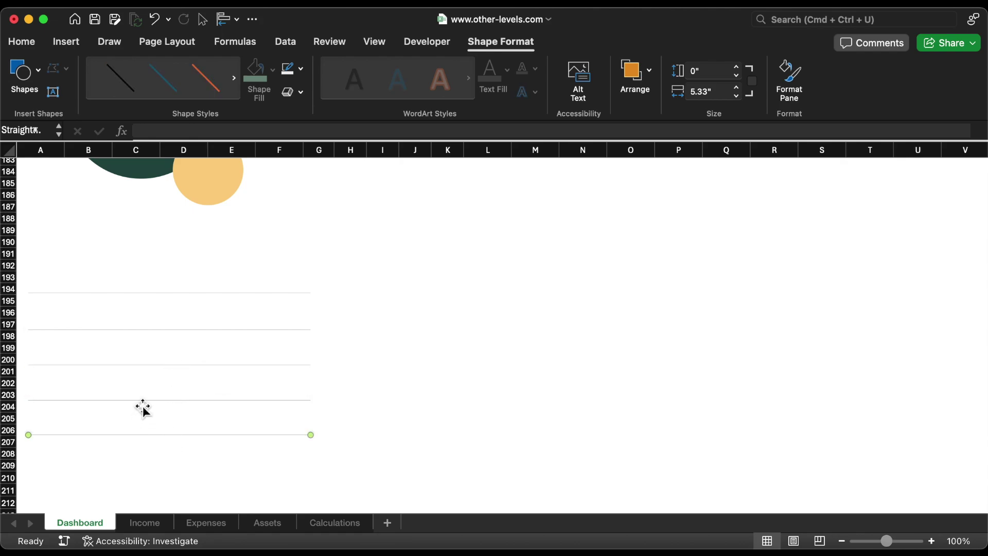
pyautogui.keyDown('shift'); pyautogui.click(141, 365); pyautogui.keyUp('shift')
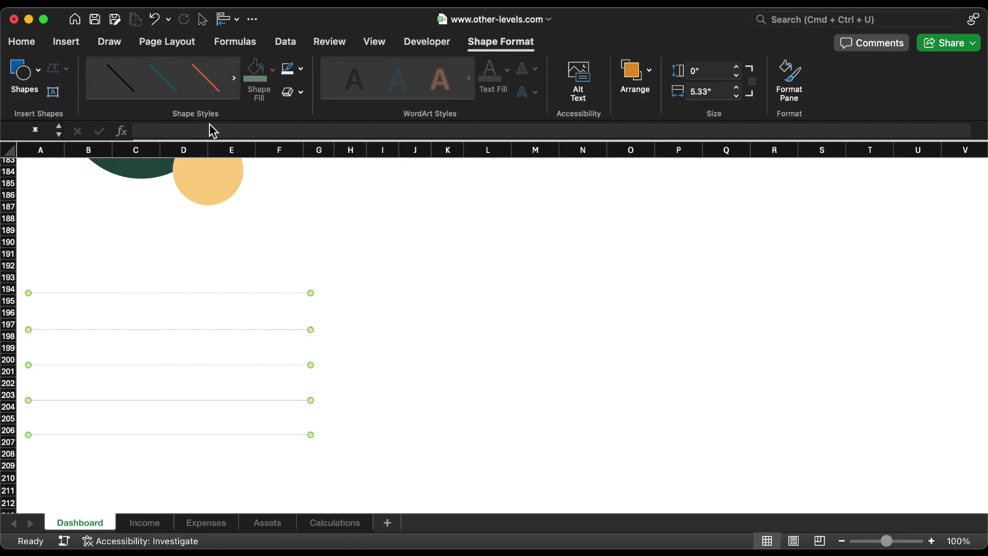
pyautogui.click(227, 20)
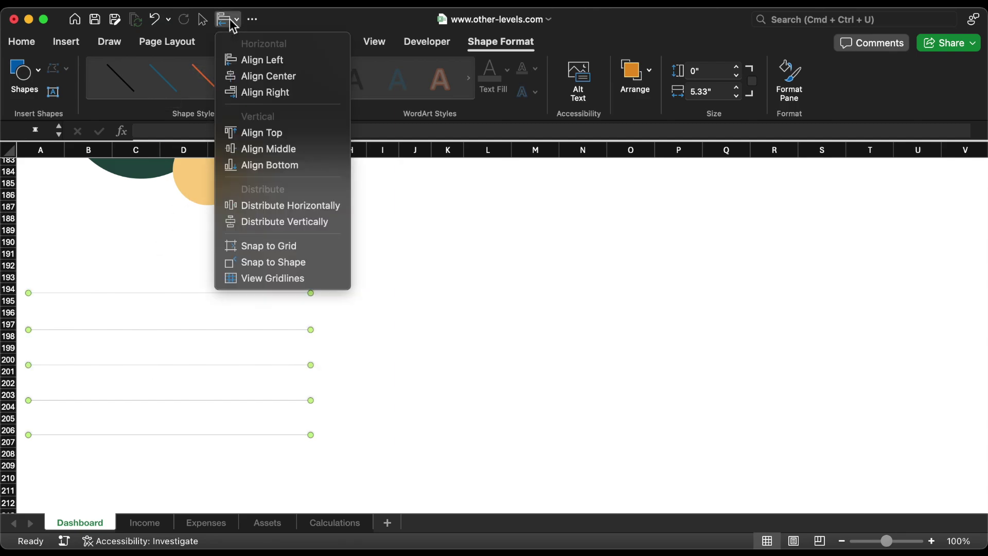
pyautogui.click(249, 221)
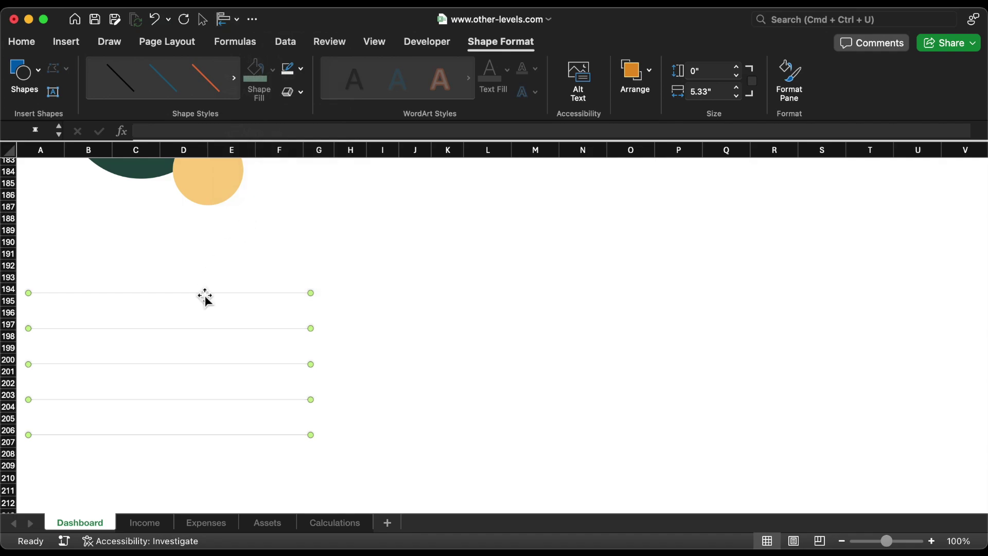
# - Group the five grey divider lines
pyautogui.rightClick(204, 297)
pyautogui.moveTo(296, 267)
pyautogui.click(389, 269)
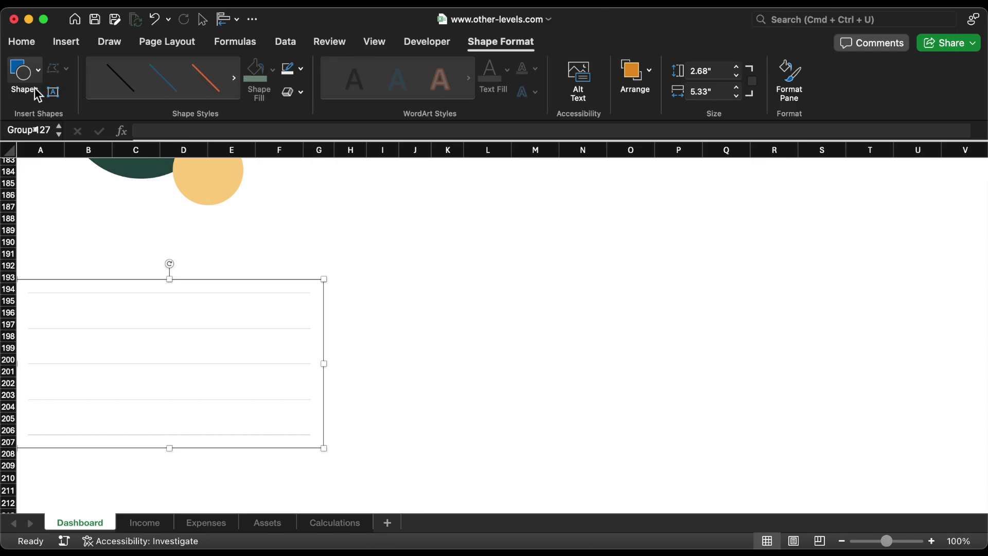
# - Draw a small circle about 0.42 inches in diameter in column A above the first divider line
pyautogui.click(22, 72)
pyautogui.click(206, 117)
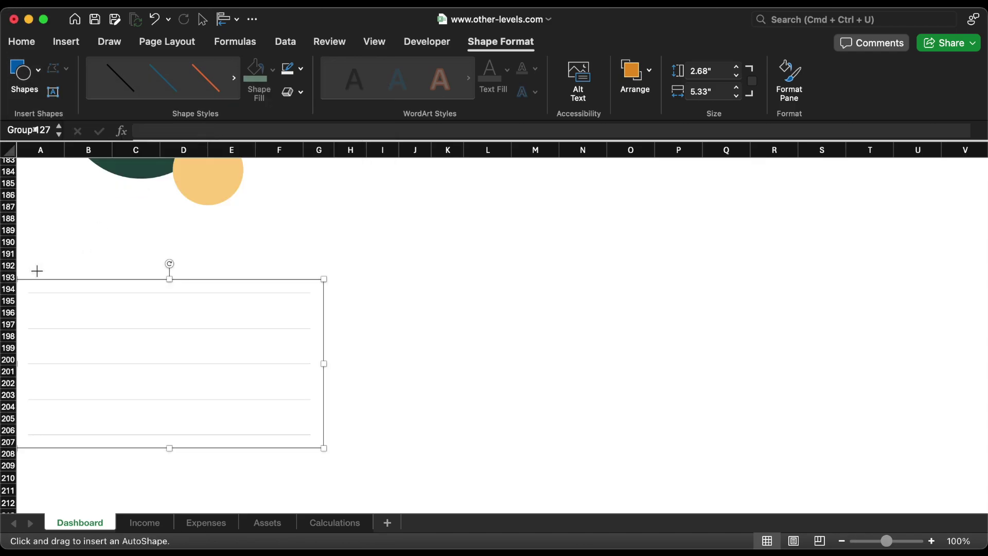
pyautogui.moveTo(29, 262); pyautogui.dragTo(58, 289)
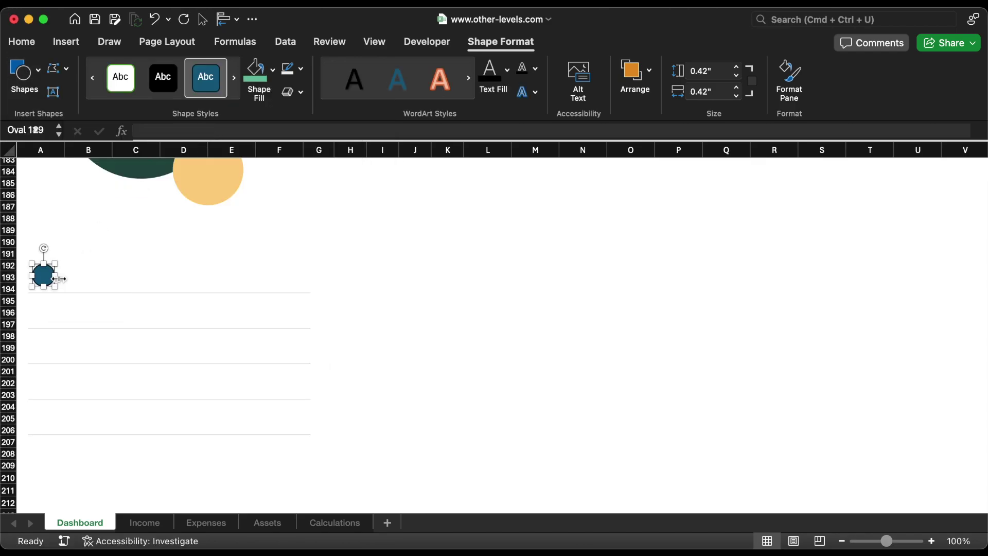
# - Remove the small circle's outline and fill it with hex color F1F1F1
pyautogui.click(303, 71)
pyautogui.click(310, 112)
pyautogui.click(272, 70)
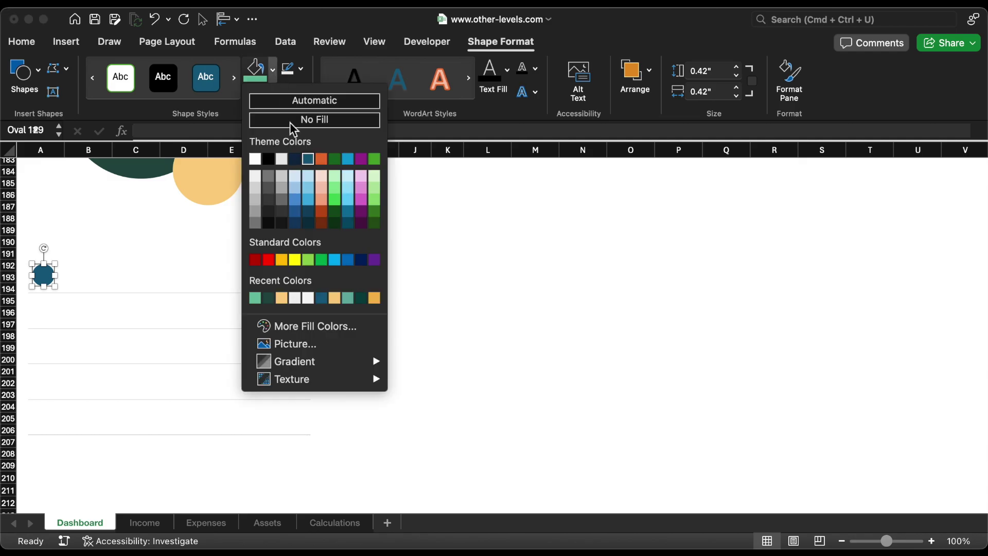
pyautogui.click(310, 329)
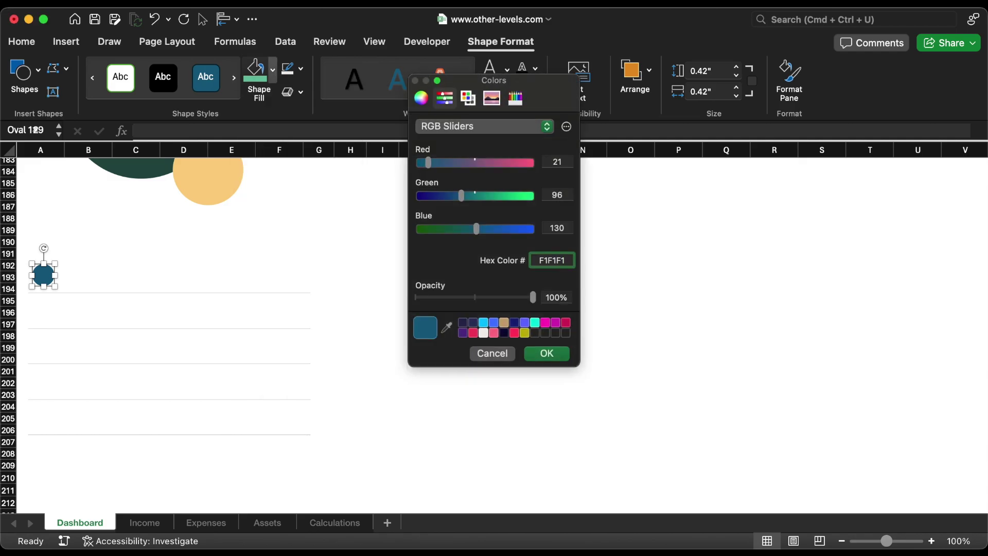
pyautogui.press('Return')
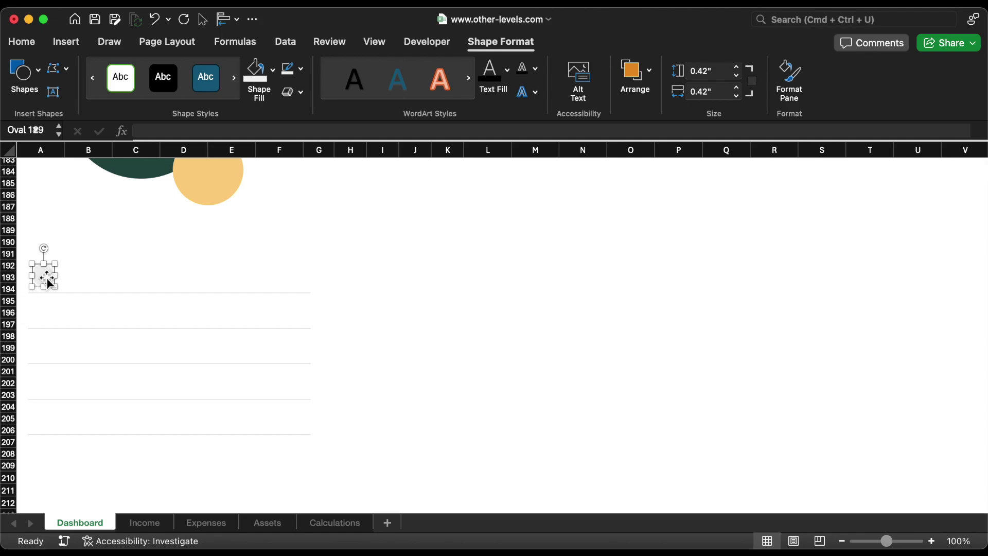
# - Duplicate the small grey circle downward to make six circles in column A, and distribute them vertically
pyautogui.moveTo(49, 283); pyautogui.dragTo(56, 451)
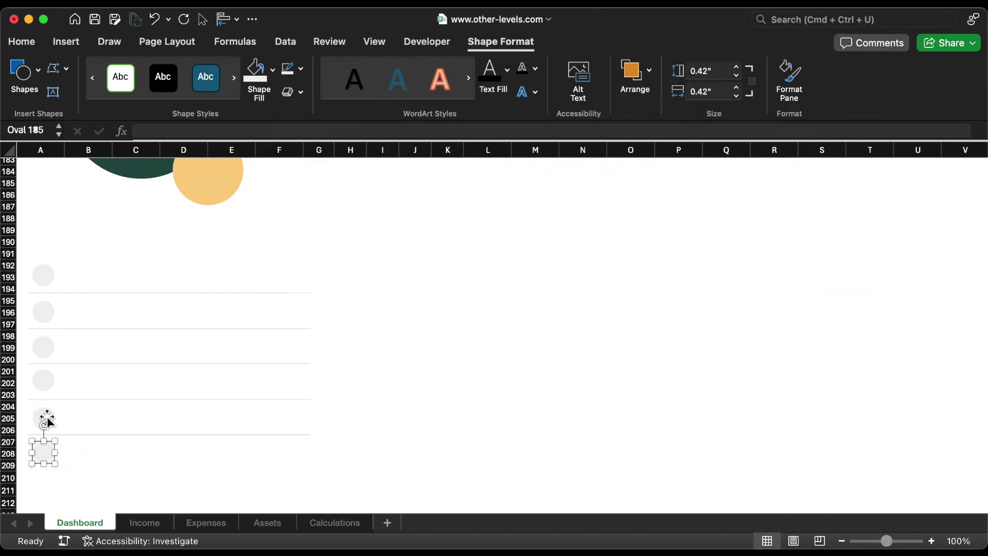
pyautogui.keyDown('shift'); pyautogui.click(46, 420); pyautogui.keyUp('shift')
pyautogui.keyDown('shift'); pyautogui.click(45, 378); pyautogui.keyUp('shift')
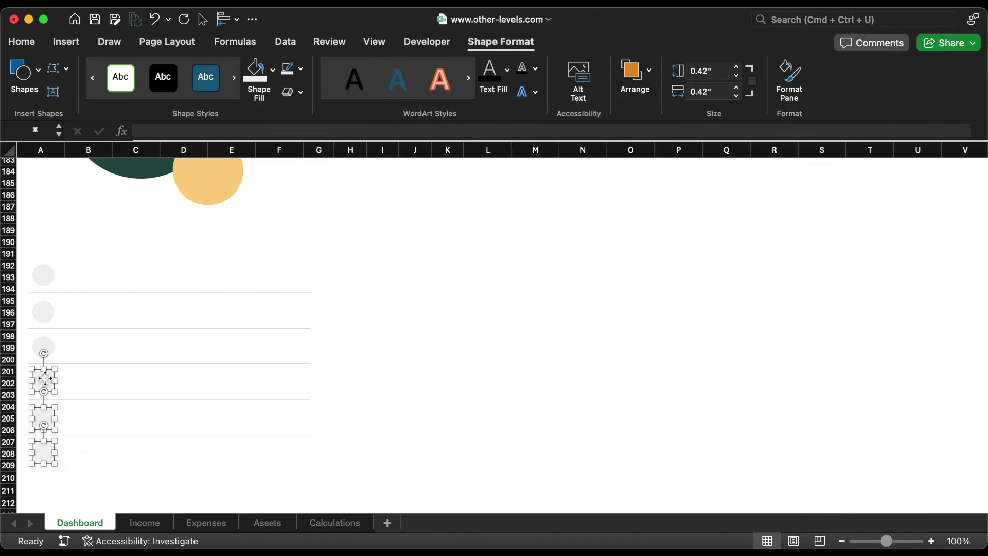
pyautogui.keyDown('shift'); pyautogui.click(51, 345); pyautogui.keyUp('shift')
pyautogui.keyDown('shift'); pyautogui.click(49, 309); pyautogui.keyUp('shift')
pyautogui.keyDown('shift'); pyautogui.click(44, 275); pyautogui.keyUp('shift')
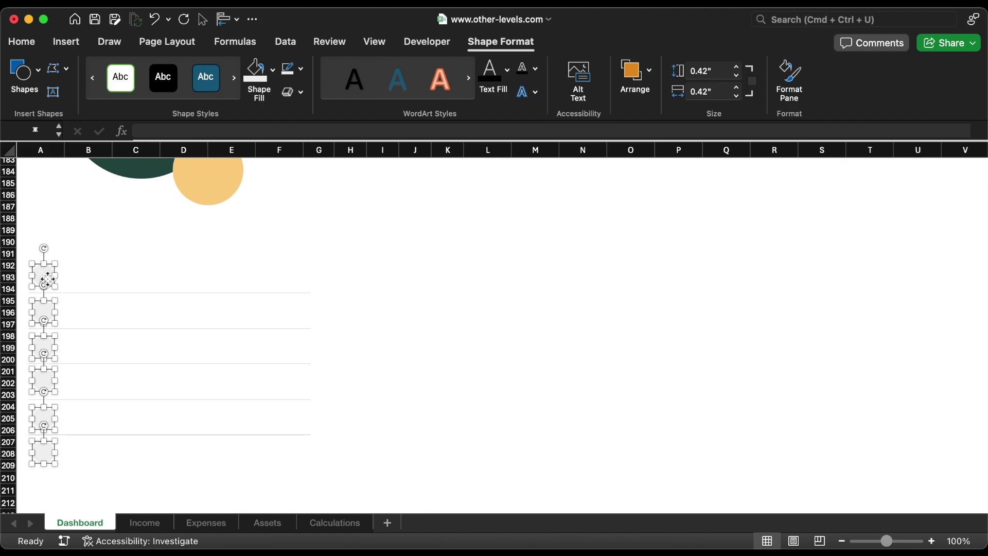
pyautogui.click(225, 20)
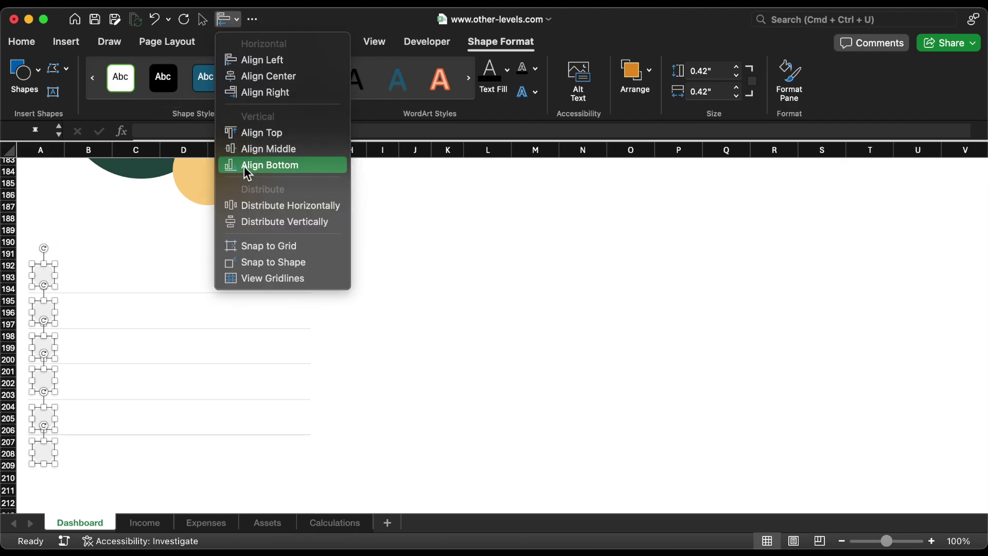
pyautogui.click(251, 221)
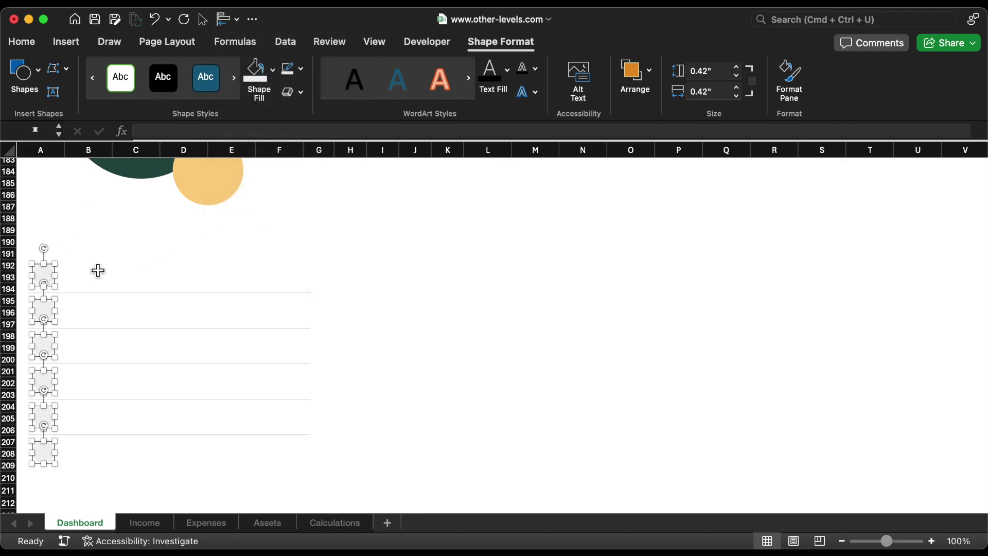
# - Group the six grey circles in column A
pyautogui.rightClick(52, 278)
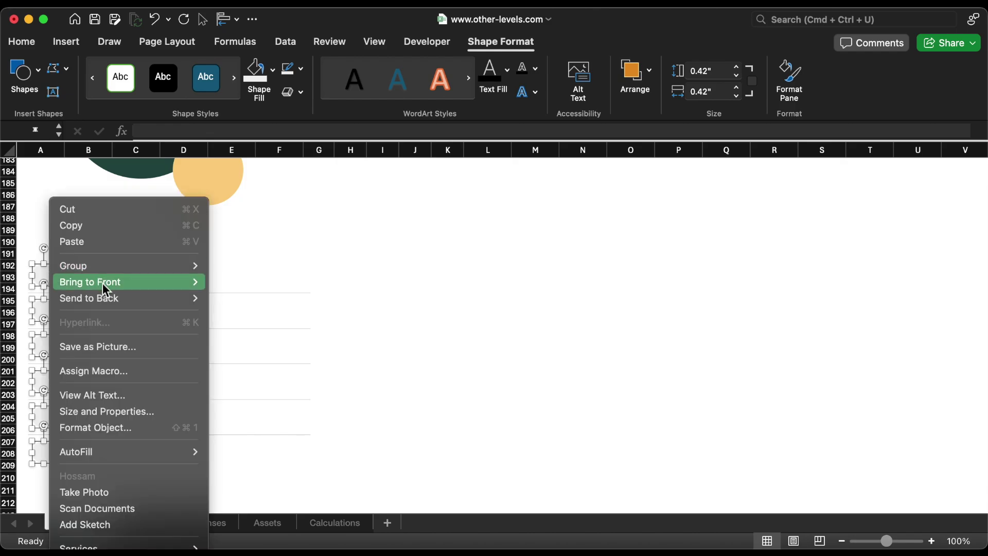
pyautogui.moveTo(112, 267)
pyautogui.click(237, 271)
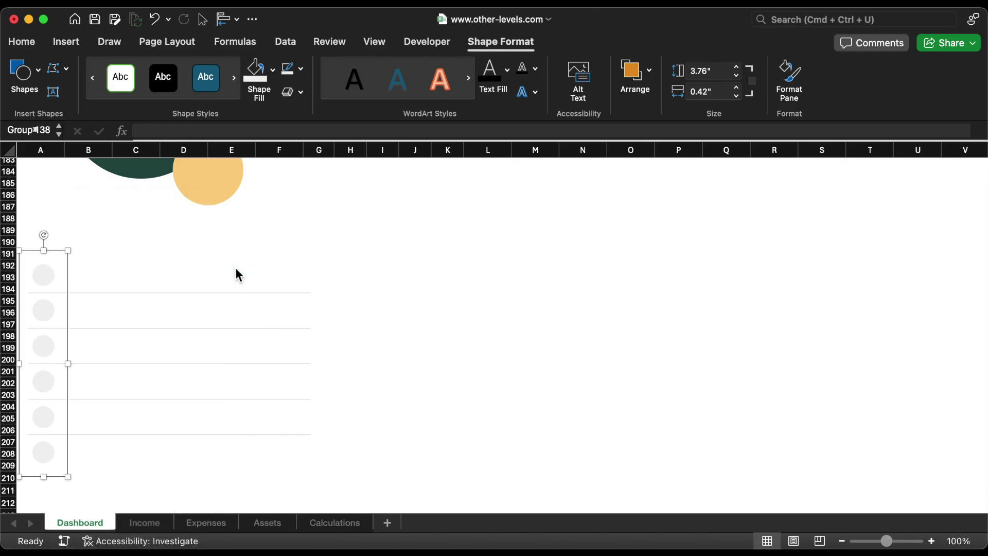
# - Search the stock icons for "Bank", choose the outlined bank building, and start another icon search for the remaining circles
pyautogui.click(67, 43)
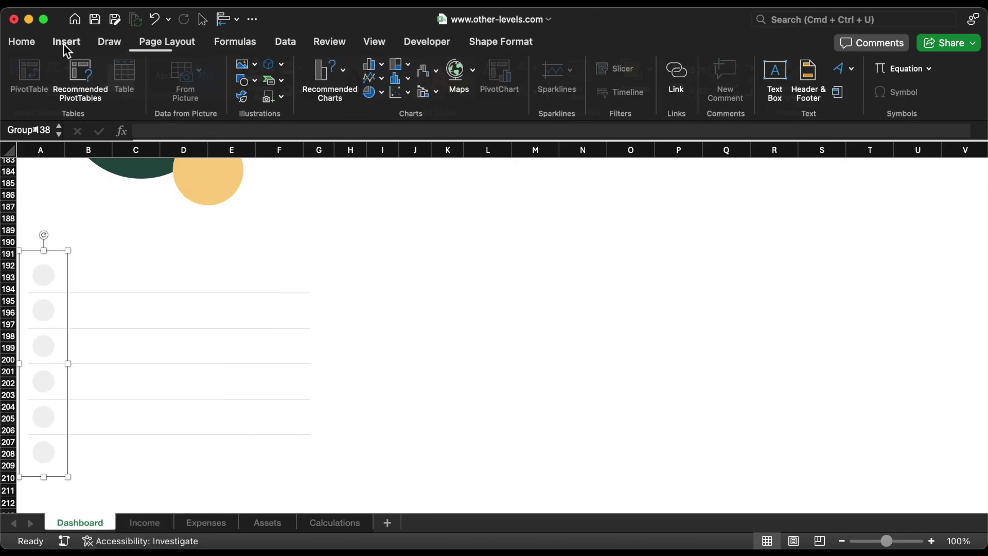
pyautogui.click(241, 97)
pyautogui.write('Bank')
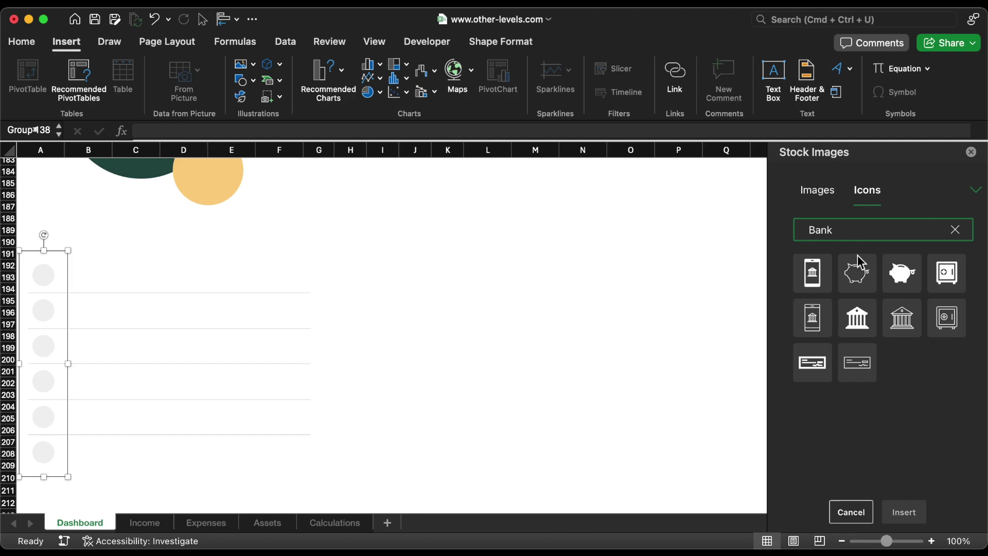
pyautogui.click(904, 328)
pyautogui.doubleClick(858, 229)
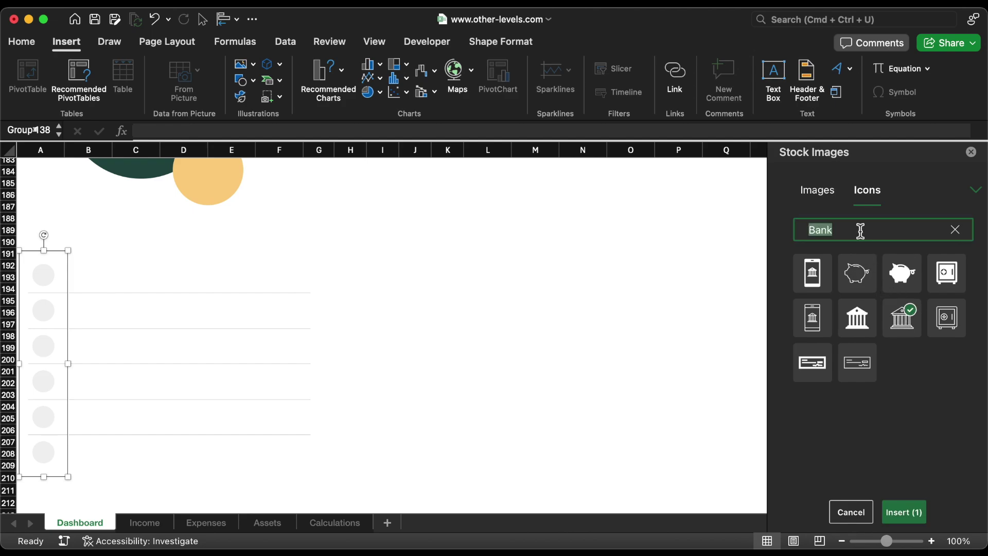
pyautogui.write('C')
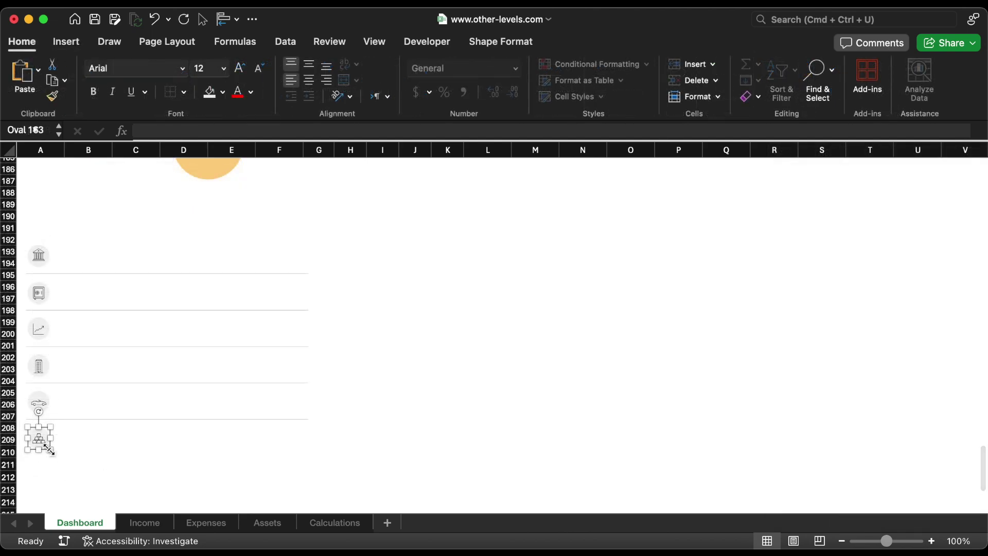
# - Fill the cell range A209:G223 with dark green
pyautogui.scroll(-6, 46, 449)
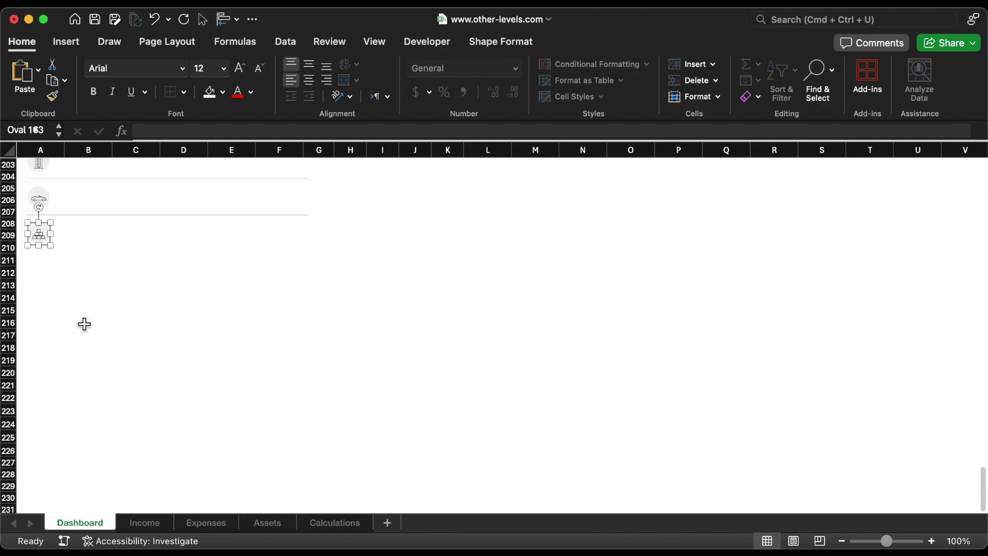
pyautogui.click(60, 260)
pyautogui.press('Up')
pyautogui.press('Up')
pyautogui.hotkey('shift', 'Down')
pyautogui.hotkey('shift', 'Down')
pyautogui.hotkey('shift', 'Down')
pyautogui.hotkey('shift', 'Down')
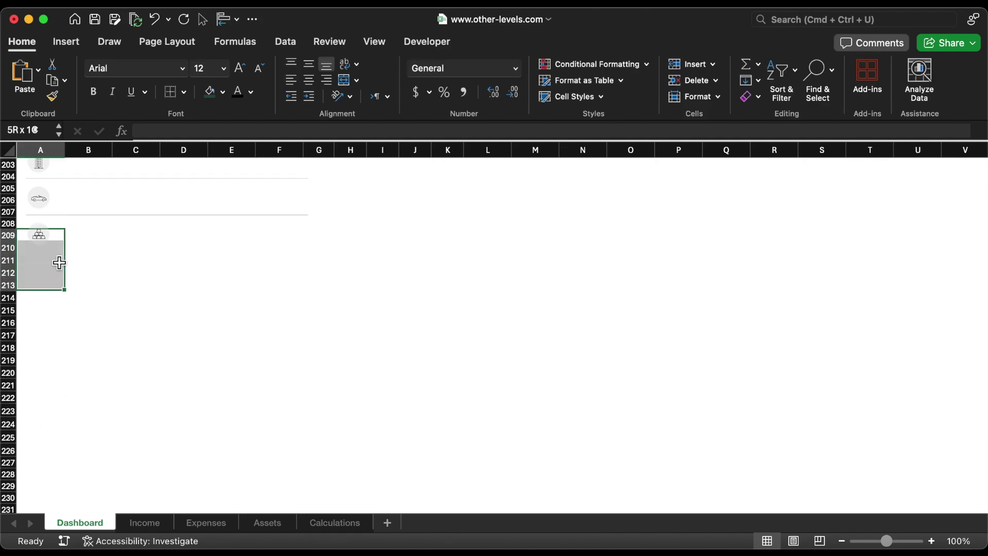
pyautogui.hotkey('shift', 'Down')
pyautogui.hotkey('shift', 'Down')
pyautogui.hotkey('shift', 'Down')
pyautogui.hotkey('shift', 'Down')
pyautogui.hotkey('shift', 'Down')
pyautogui.hotkey('shift', 'Down')
pyautogui.hotkey('shift', 'Down')
pyautogui.hotkey('shift', 'Down')
pyautogui.hotkey('shift', 'Down')
pyautogui.hotkey('shift', 'Down')
pyautogui.hotkey('shift', 'Right')
pyautogui.hotkey('shift', 'Right')
pyautogui.hotkey('shift', 'Right')
pyautogui.hotkey('shift', 'Right')
pyautogui.hotkey('shift', 'Right')
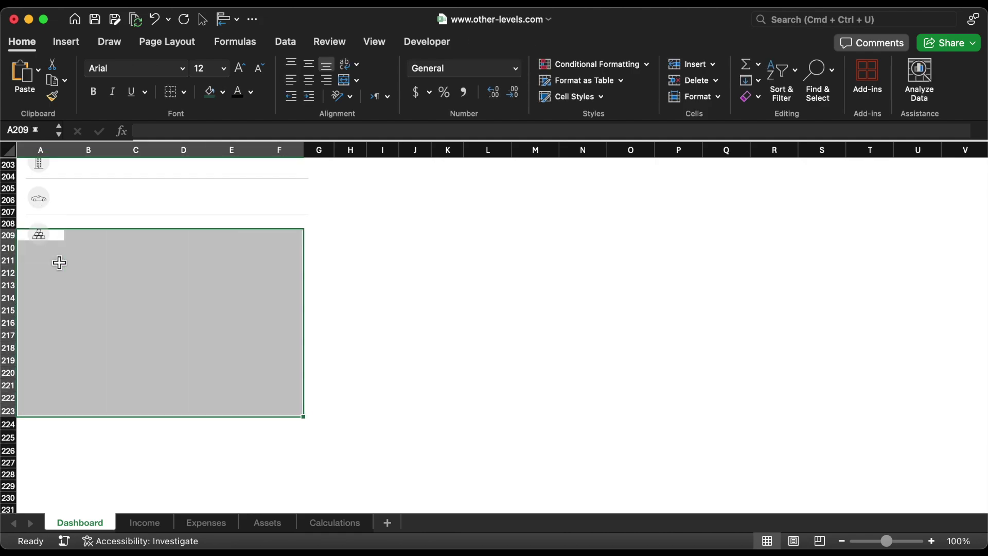
pyautogui.hotkey('shift', 'Right')
pyautogui.click(211, 99)
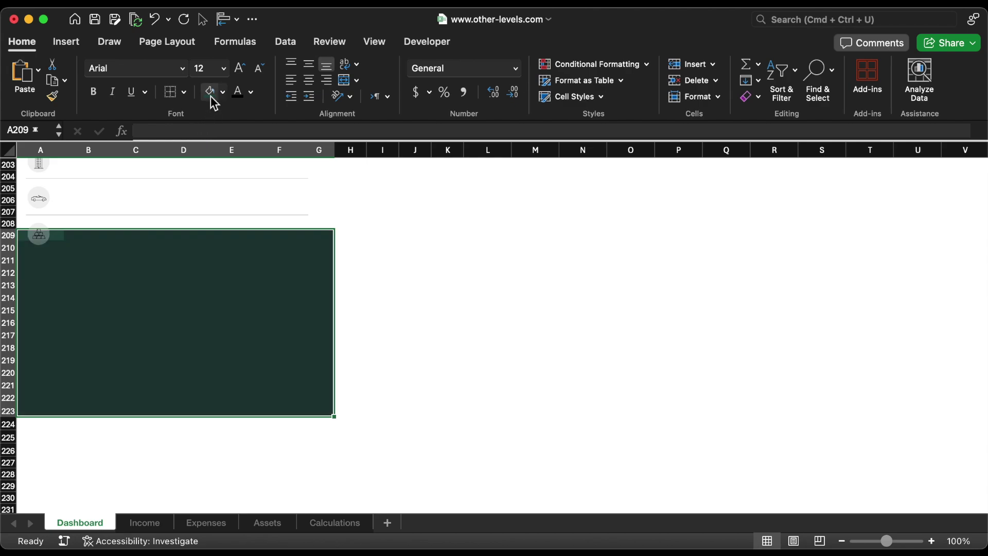
pyautogui.click(207, 271)
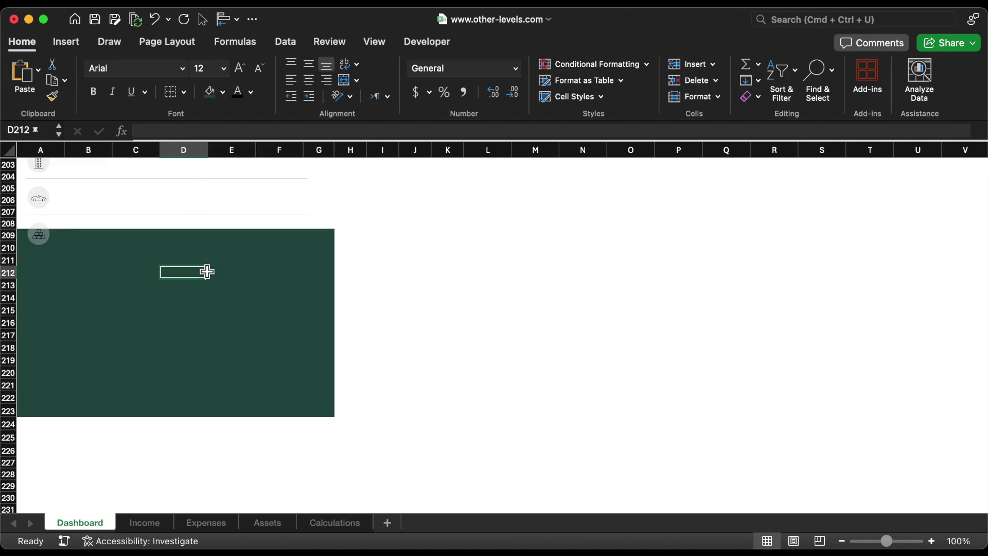
# - Draw a rectangle with two rounded same-side corners over rows 209 to 213, flip it upside down, and widen it to 6 inches across columns A to G
pyautogui.scroll(4, 207, 271)
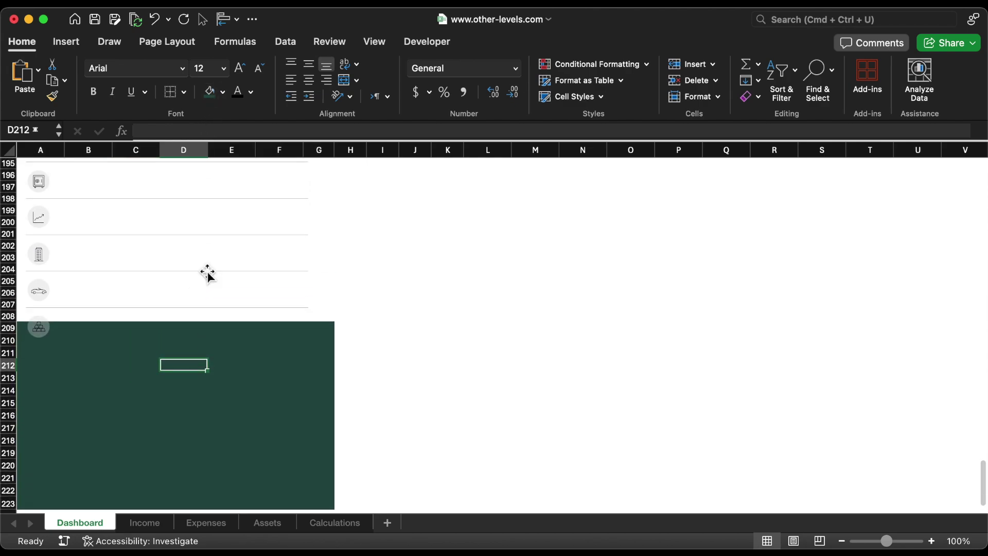
pyautogui.click(66, 41)
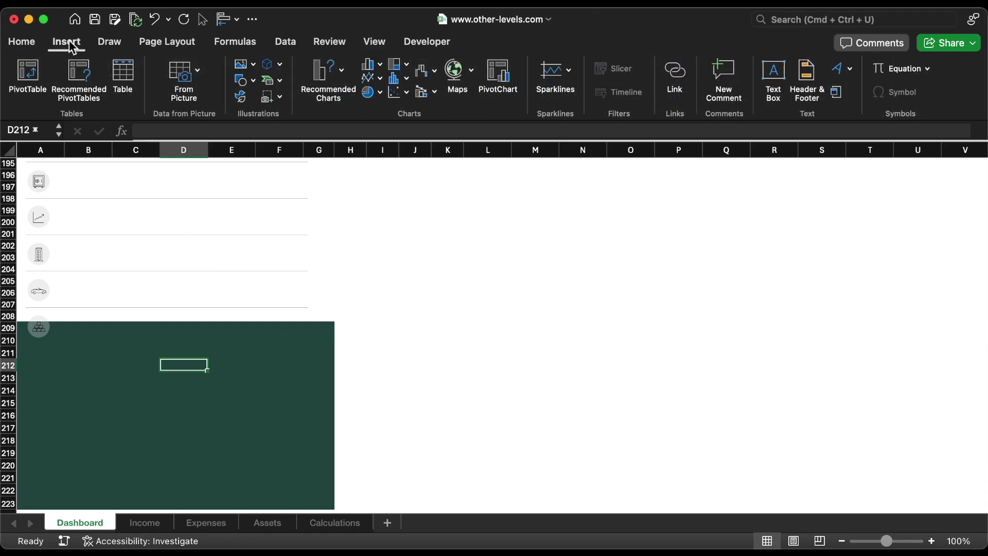
pyautogui.click(252, 82)
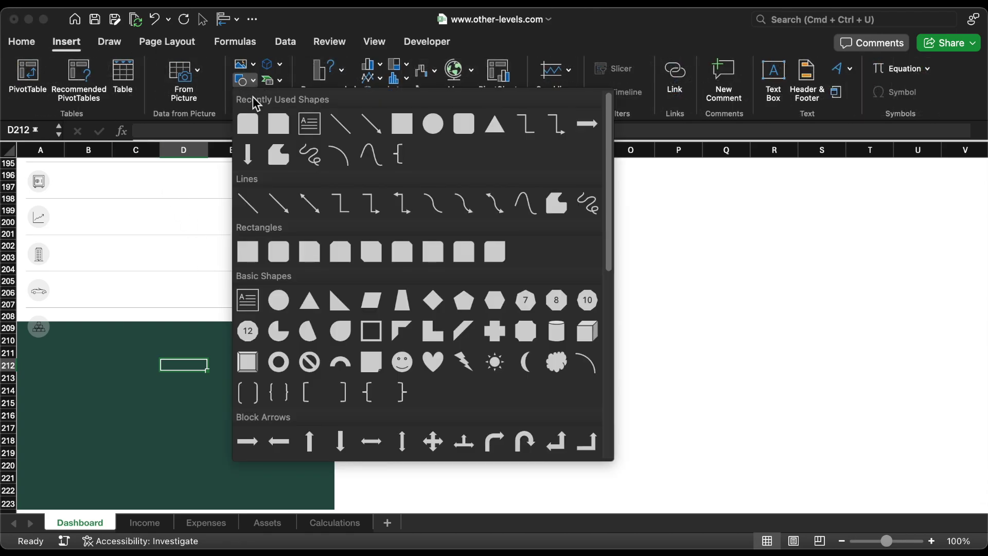
pyautogui.click(247, 123)
pyautogui.moveTo(266, 379); pyautogui.dragTo(98, 325)
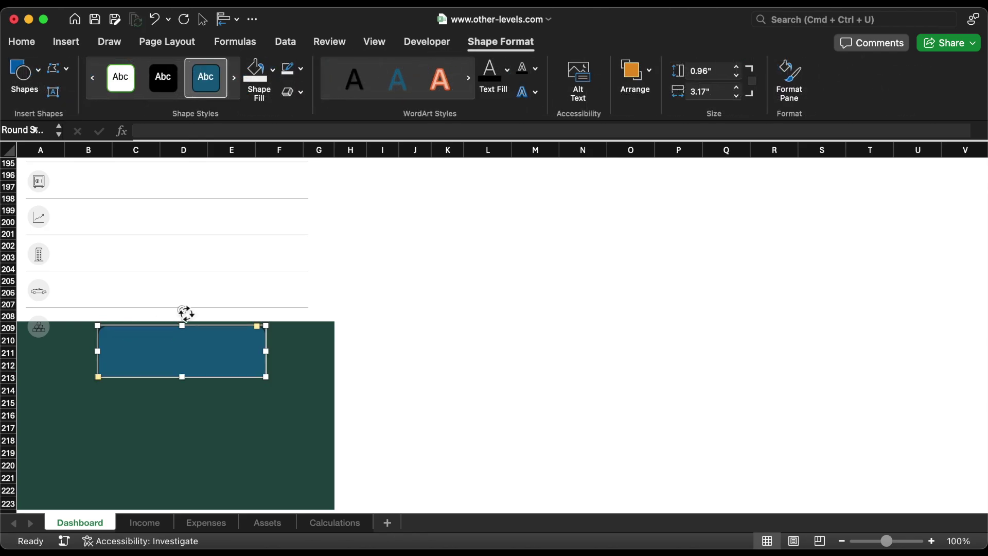
pyautogui.moveTo(186, 312); pyautogui.dragTo(183, 387)
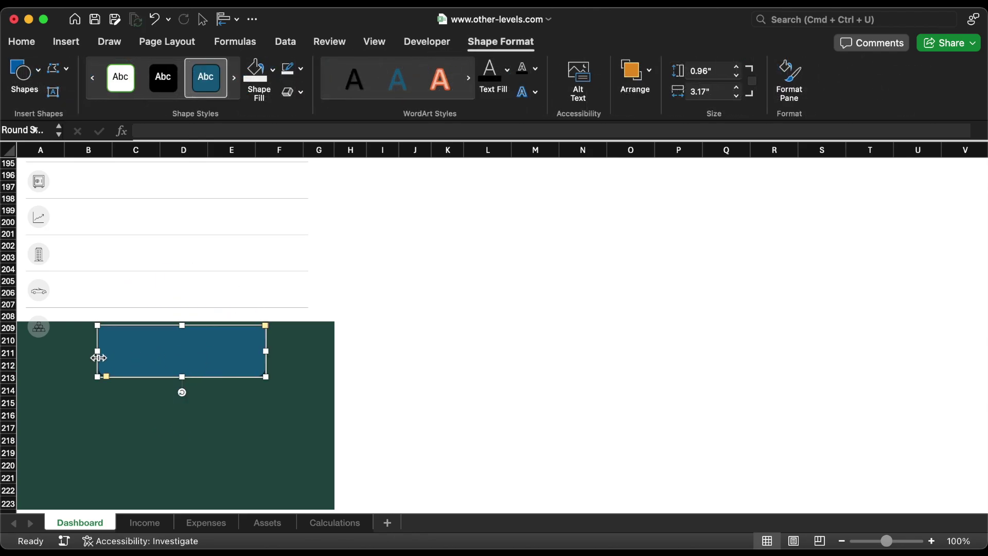
pyautogui.moveTo(98, 357); pyautogui.dragTo(18, 353)
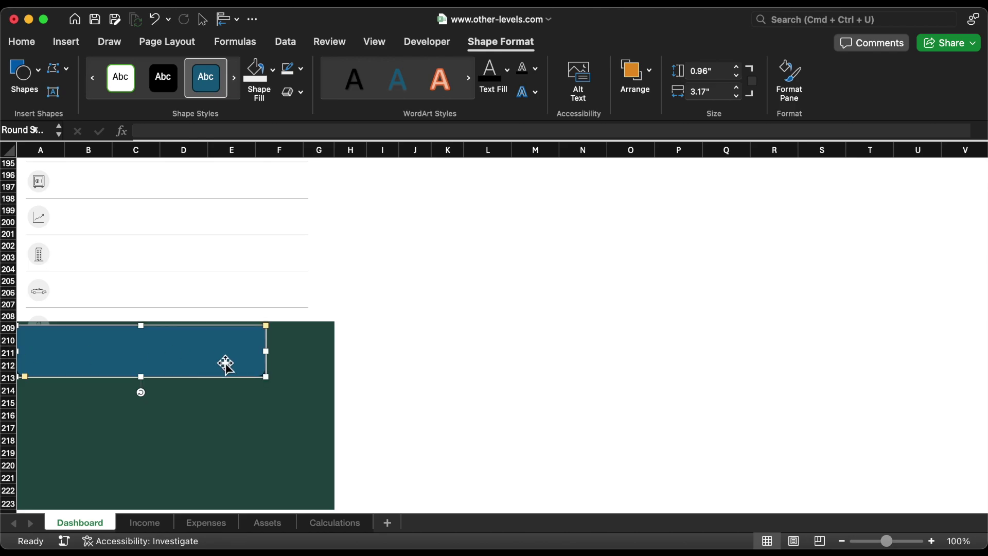
pyautogui.moveTo(266, 351); pyautogui.dragTo(332, 352)
# - Send the blue rectangle to the back behind the icons, remove its outline and fill it white
pyautogui.rightClick(263, 335)
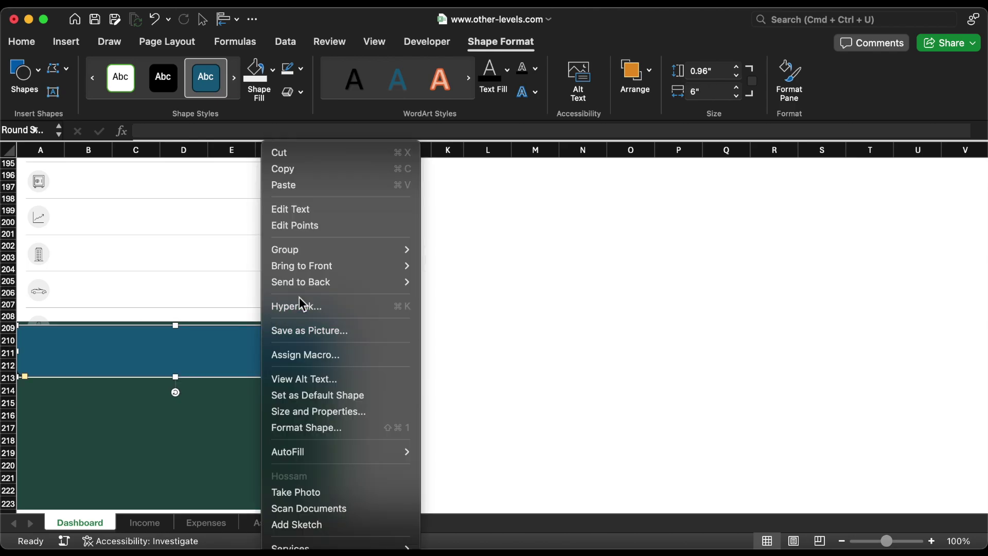
pyautogui.moveTo(404, 281)
pyautogui.click(450, 283)
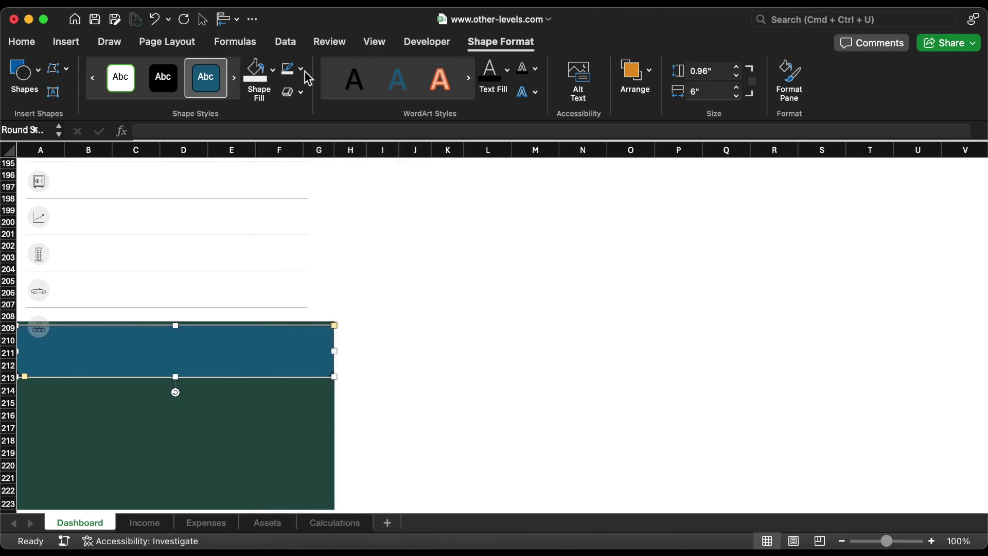
pyautogui.click(301, 70)
pyautogui.click(308, 116)
pyautogui.click(274, 71)
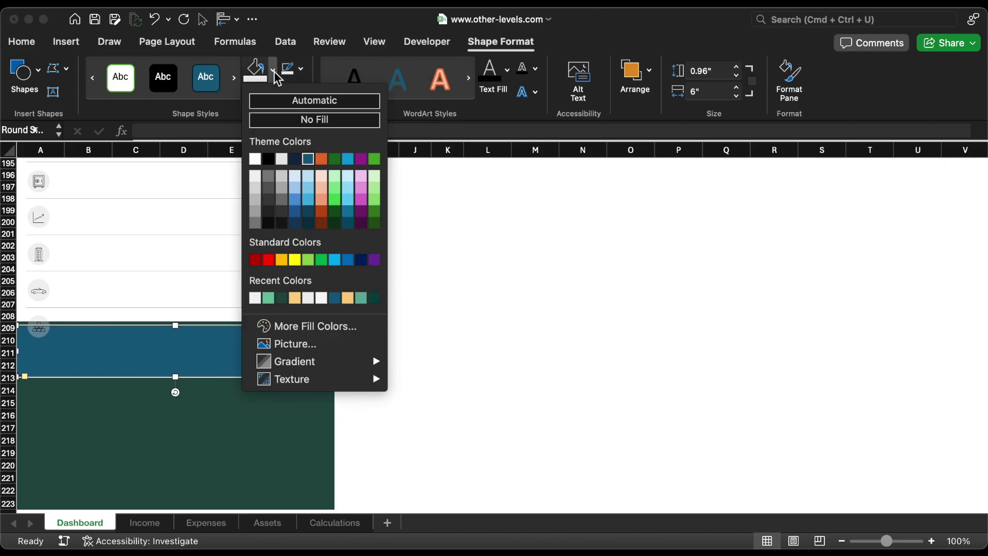
pyautogui.click(255, 159)
# - Resize the white rectangle to about 1.26 by 5.93 inches, extending it upward, and increase the rounding of its lower corners
pyautogui.moveTo(175, 325); pyautogui.dragTo(180, 309)
pyautogui.moveTo(29, 379); pyautogui.dragTo(45, 381)
pyautogui.moveTo(332, 349); pyautogui.dragTo(331, 347)
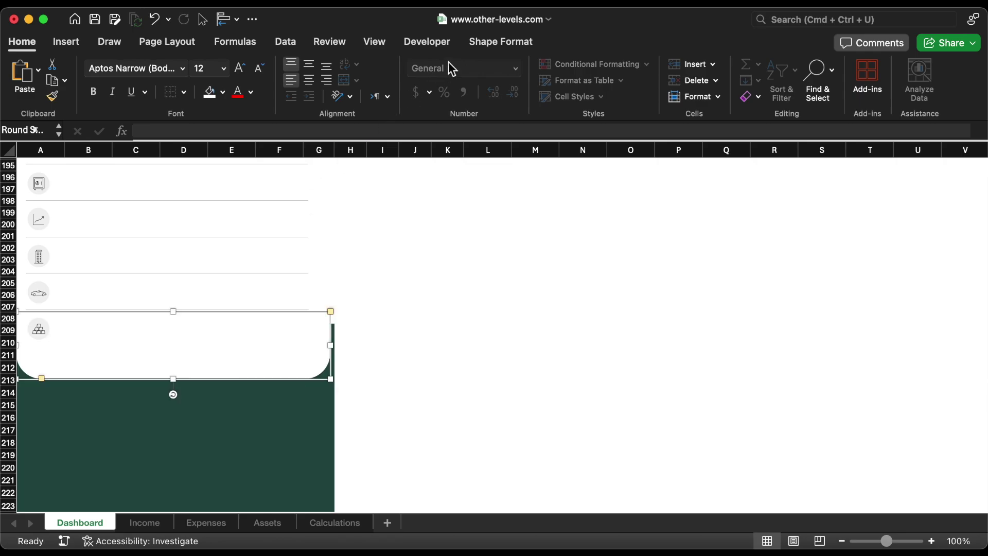
# - Apply a preset outer shadow cast downward to the white rounded rectangle
pyautogui.click(501, 42)
pyautogui.click(300, 93)
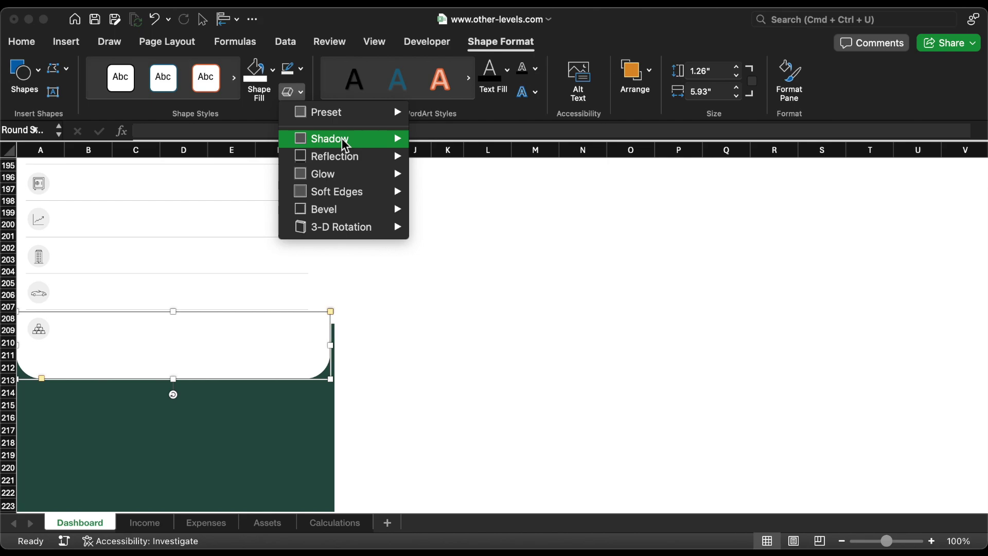
pyautogui.moveTo(345, 138)
pyautogui.click(475, 236)
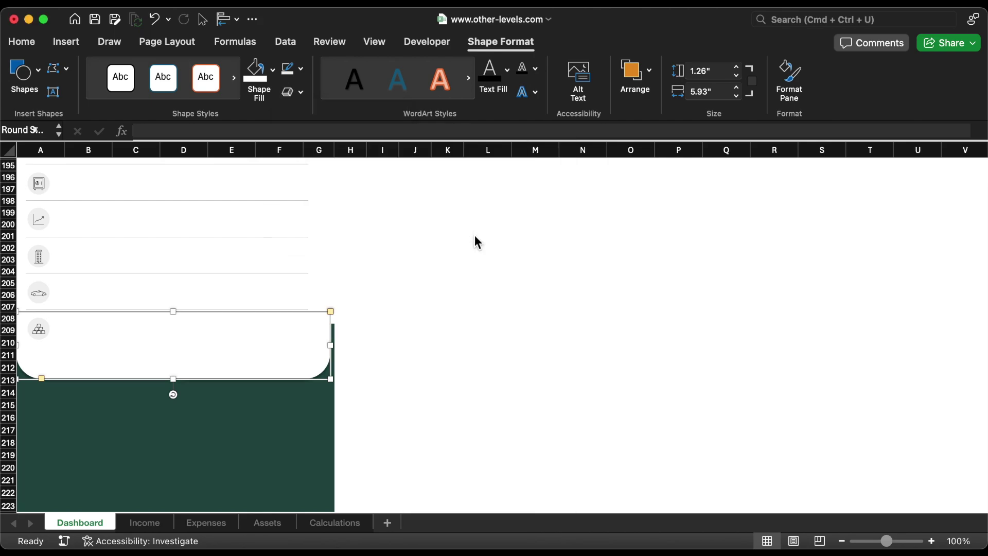
# - Set the white rectangle's shadow to 44% transparency, 22 pt blur and 12 pt distance
pyautogui.click(797, 76)
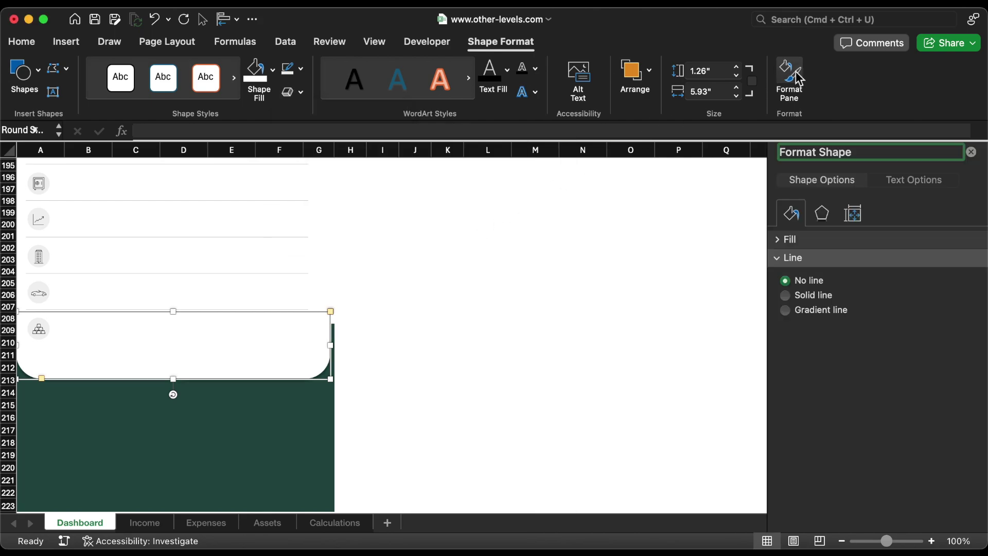
pyautogui.click(822, 214)
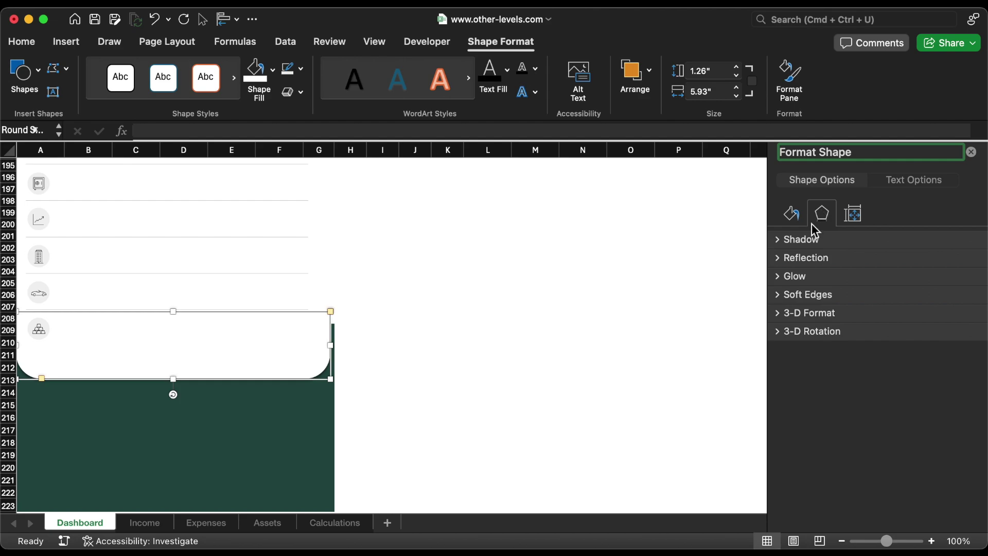
pyautogui.click(809, 239)
pyautogui.click(890, 308)
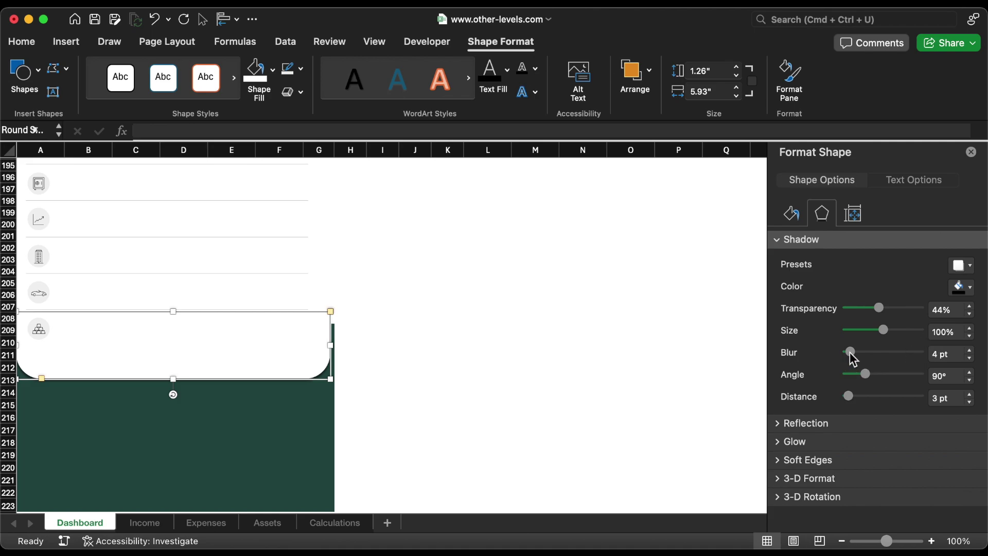
pyautogui.moveTo(850, 352); pyautogui.dragTo(864, 350)
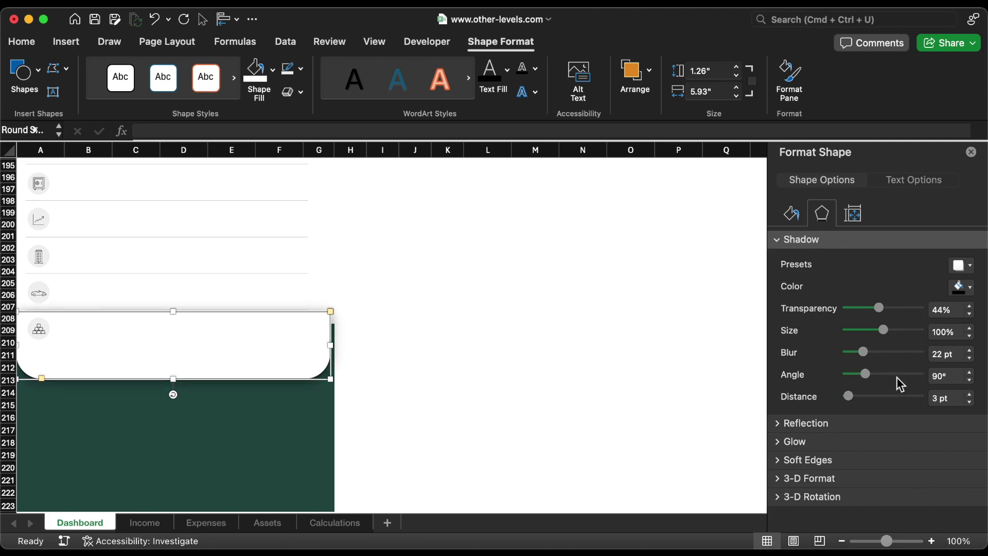
pyautogui.moveTo(852, 399); pyautogui.dragTo(854, 400)
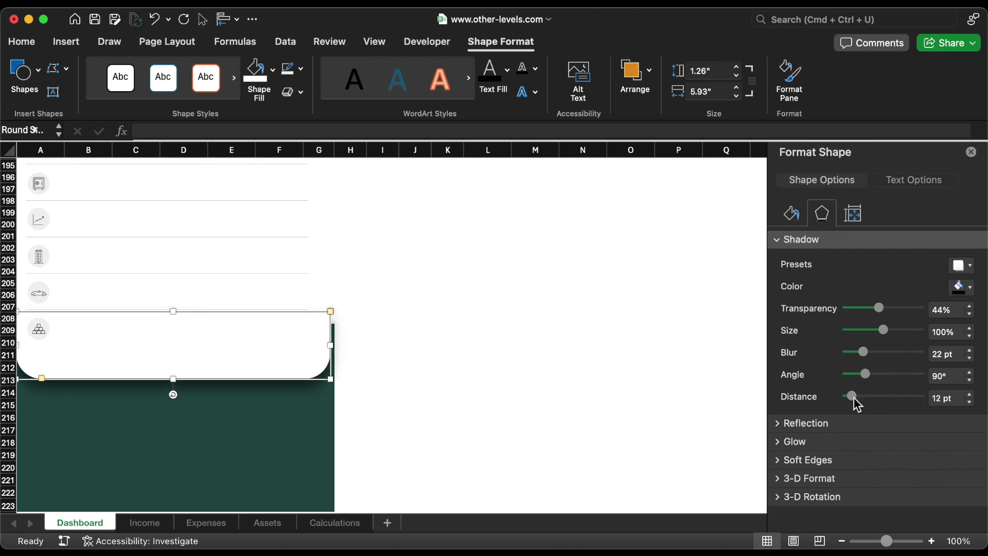
pyautogui.click(382, 380)
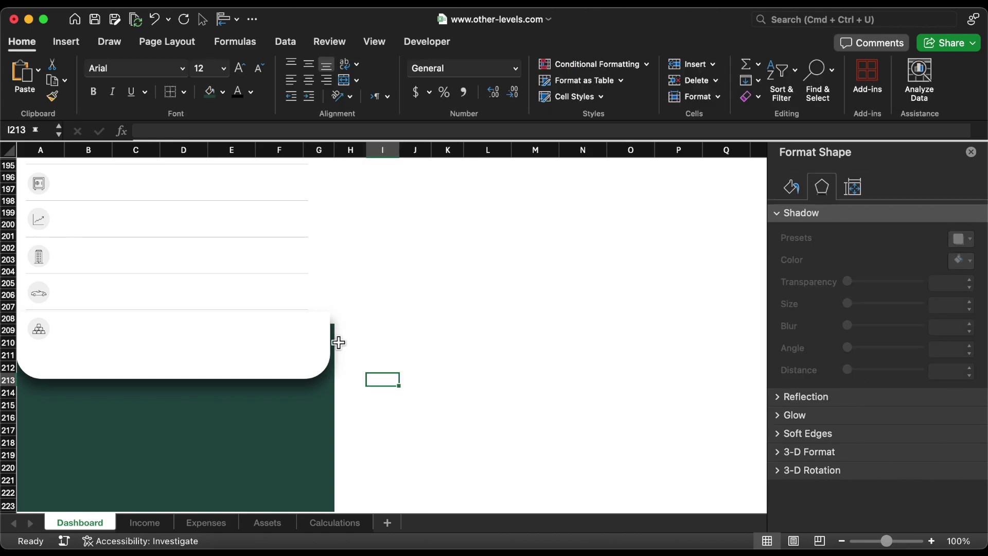
# - Insert an L-shape about 2.61 by 2.78 inches beside the icon list and rotate it 180 degrees
pyautogui.click(67, 42)
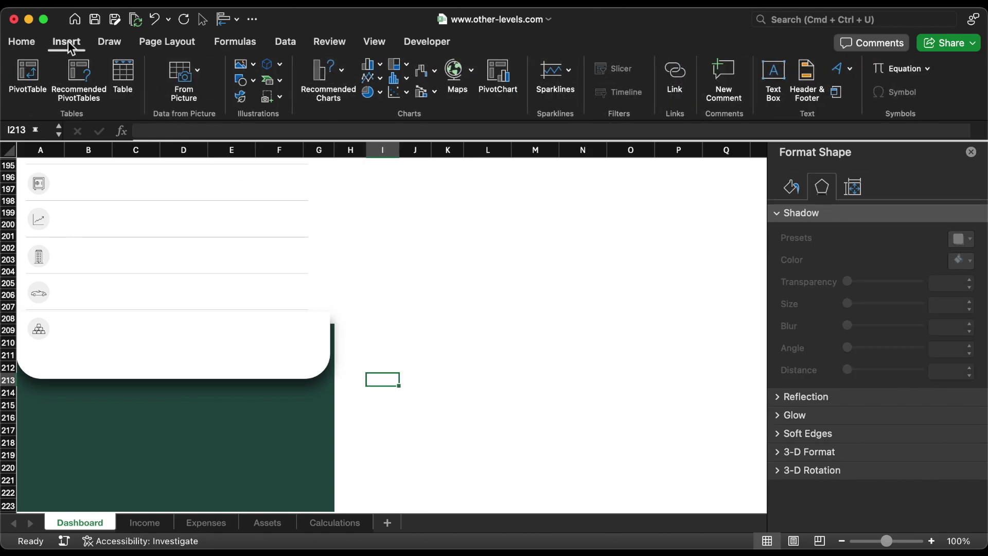
pyautogui.click(249, 80)
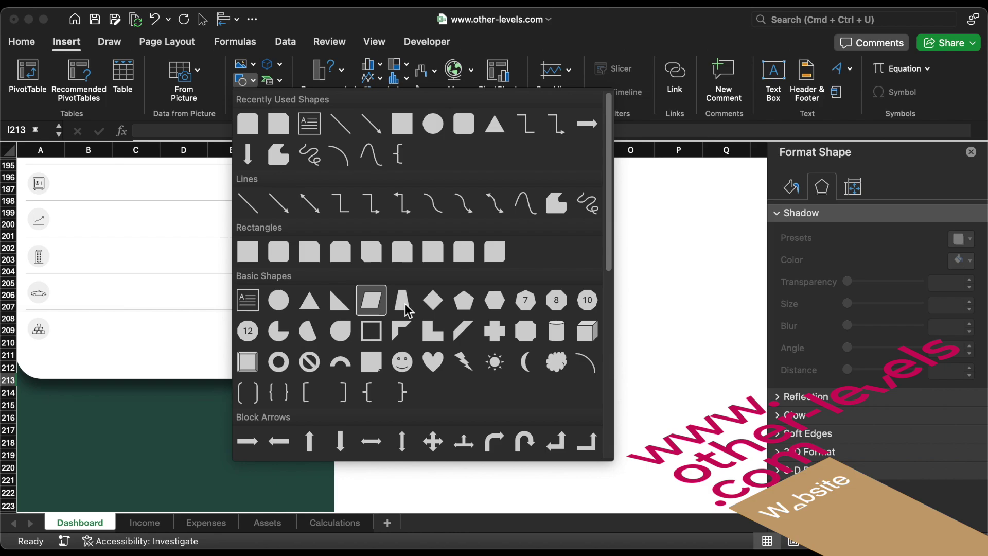
pyautogui.click(431, 332)
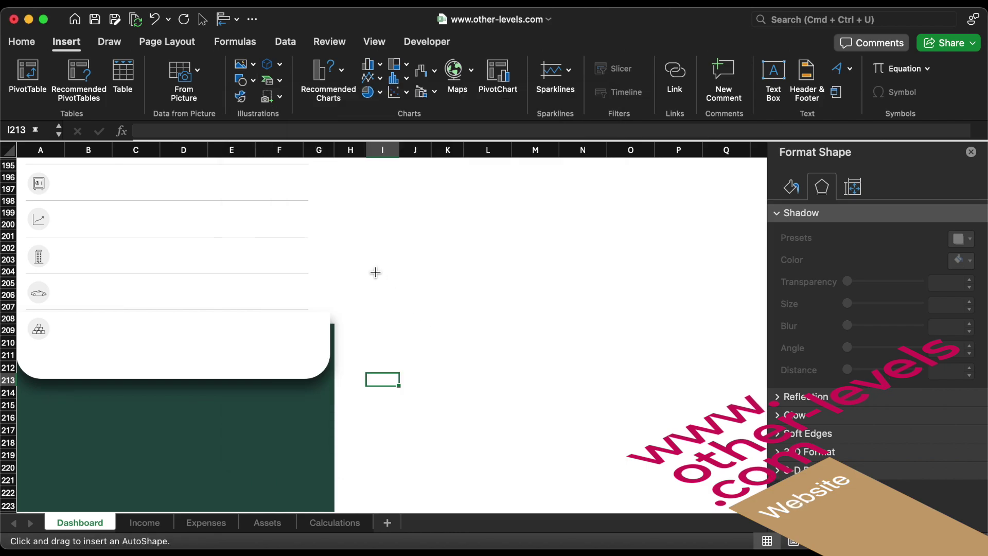
pyautogui.moveTo(373, 271); pyautogui.dragTo(519, 407)
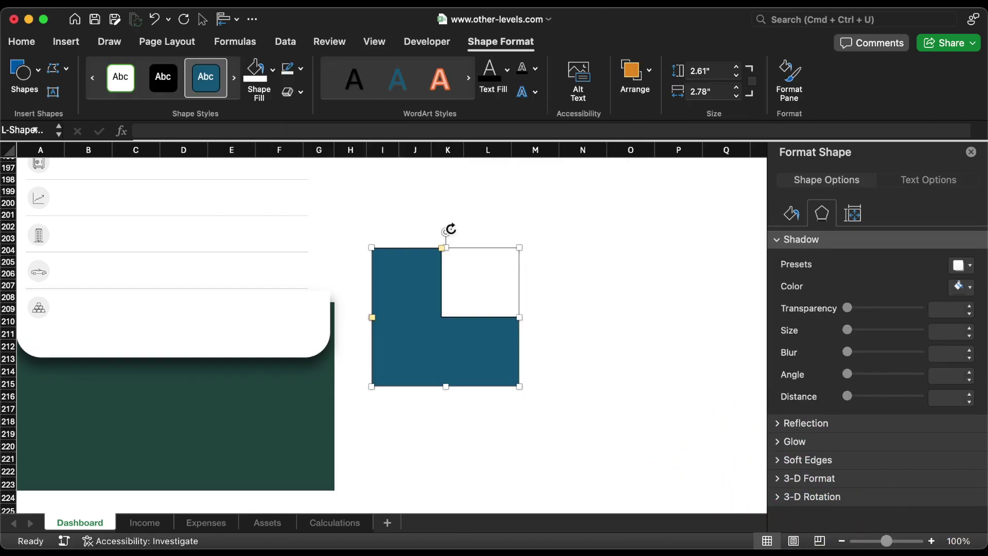
pyautogui.moveTo(447, 234); pyautogui.dragTo(448, 357)
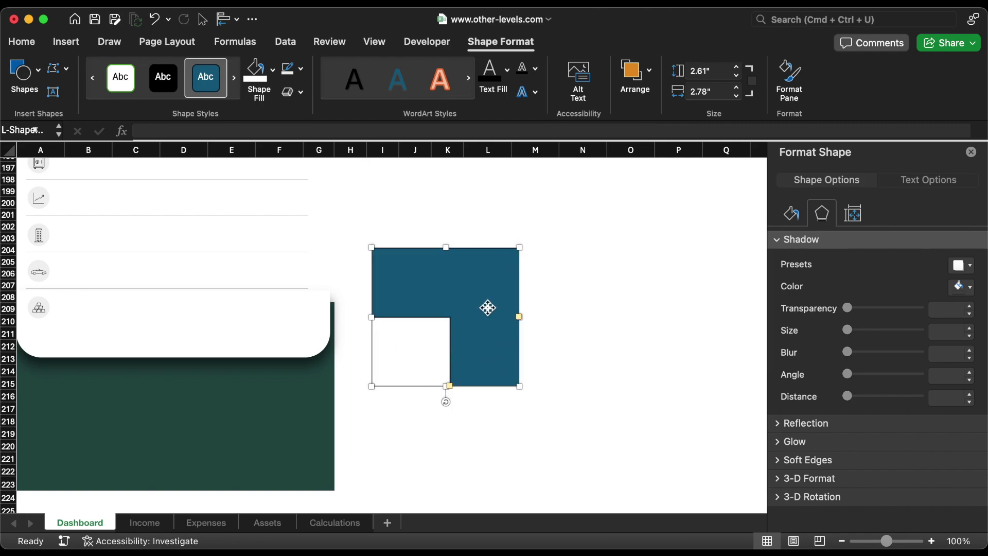
# - Move the L-shape over the green area's right edge, resize it to about 3.93 by 1.86 inches and thin both arms
pyautogui.moveTo(487, 307); pyautogui.dragTo(365, 280)
pyautogui.moveTo(323, 359); pyautogui.dragTo(329, 490)
pyautogui.moveTo(329, 225); pyautogui.dragTo(329, 283)
pyautogui.moveTo(399, 391); pyautogui.dragTo(350, 391)
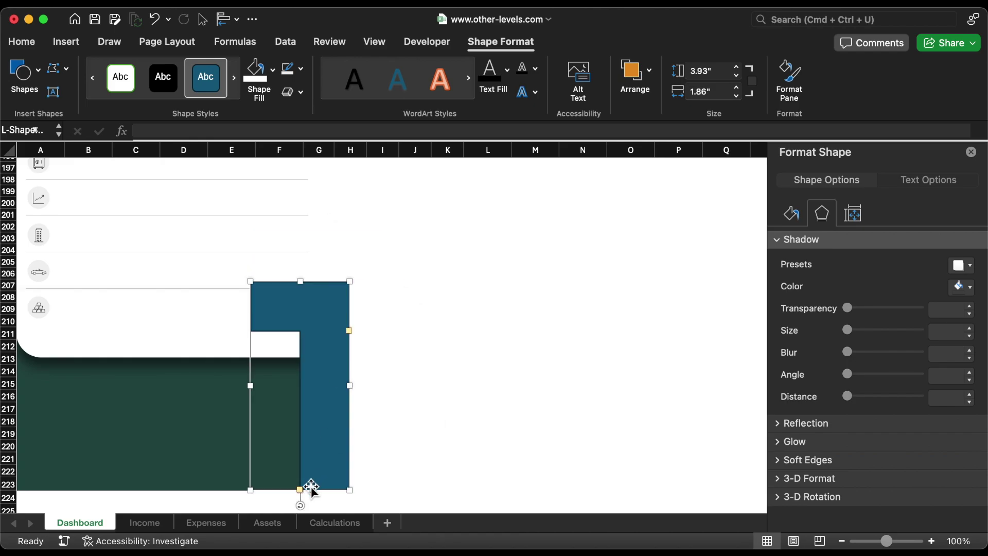
pyautogui.moveTo(300, 490); pyautogui.dragTo(330, 490)
pyautogui.moveTo(349, 331); pyautogui.dragTo(355, 303)
# - Remove the L-shape's outline and fill it white
pyautogui.click(300, 68)
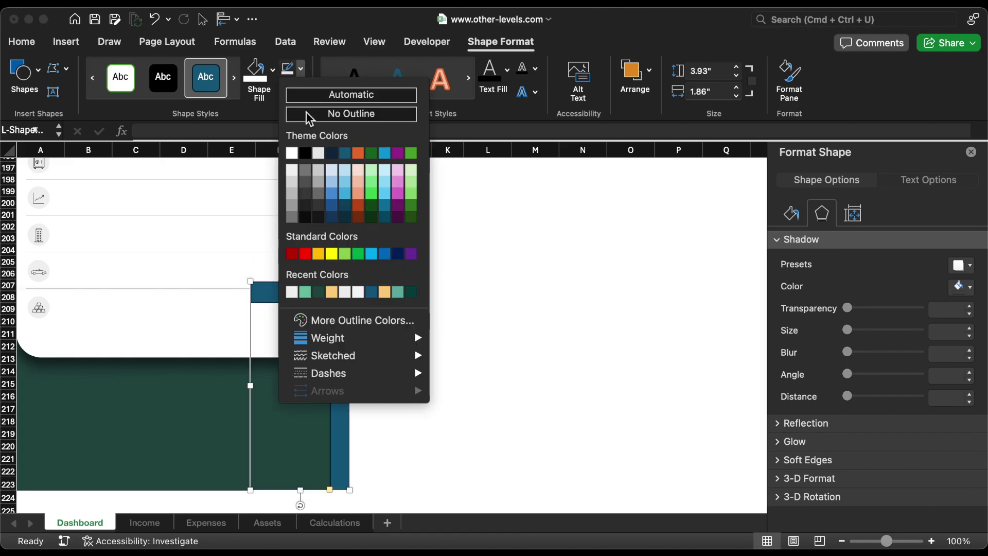
pyautogui.click(310, 115)
pyautogui.click(272, 69)
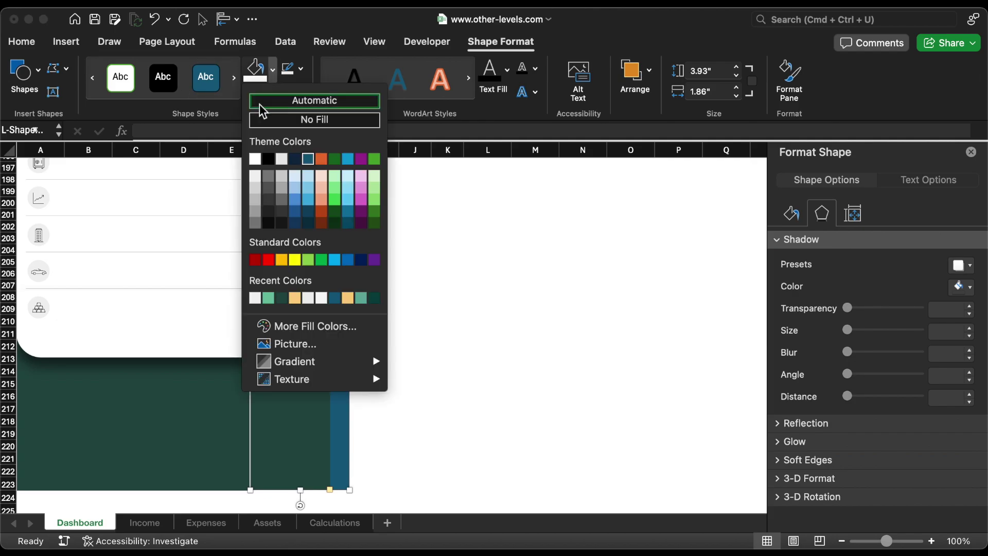
pyautogui.click(255, 158)
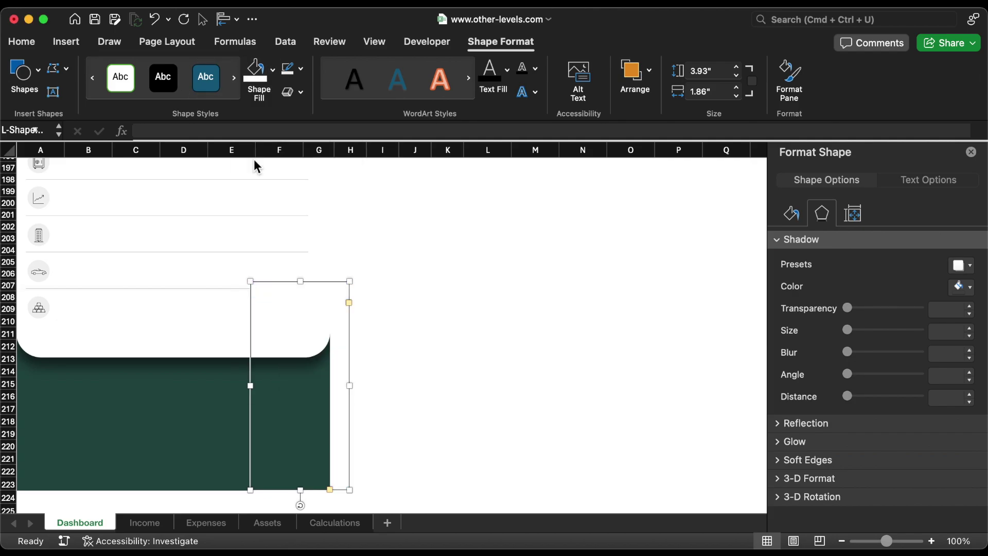
# - Group the L-shape with the white rounded rectangle and send the group behind the icons
pyautogui.keyDown('shift'); pyautogui.click(209, 348); pyautogui.keyUp('shift')
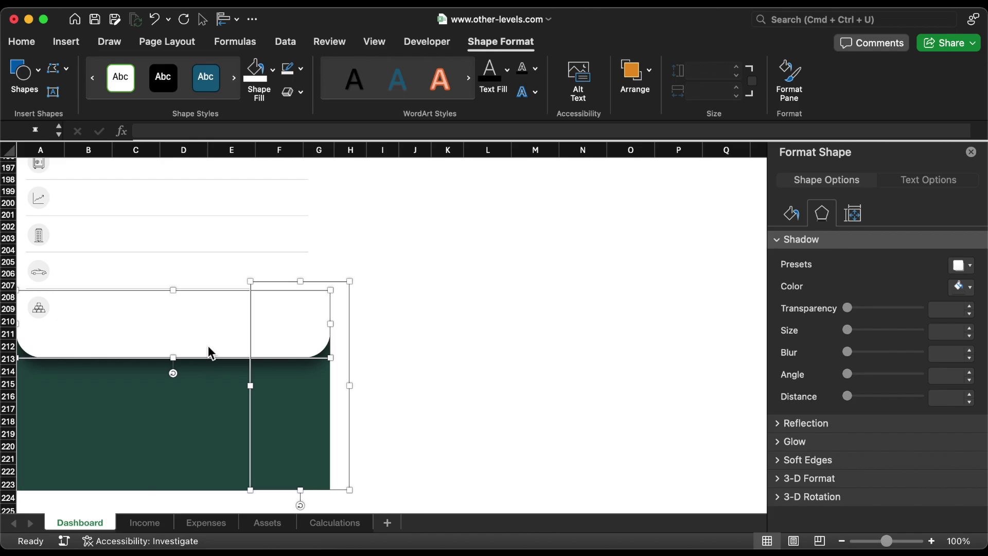
pyautogui.rightClick(209, 348)
pyautogui.moveTo(292, 277)
pyautogui.click(400, 266)
pyautogui.rightClick(218, 343)
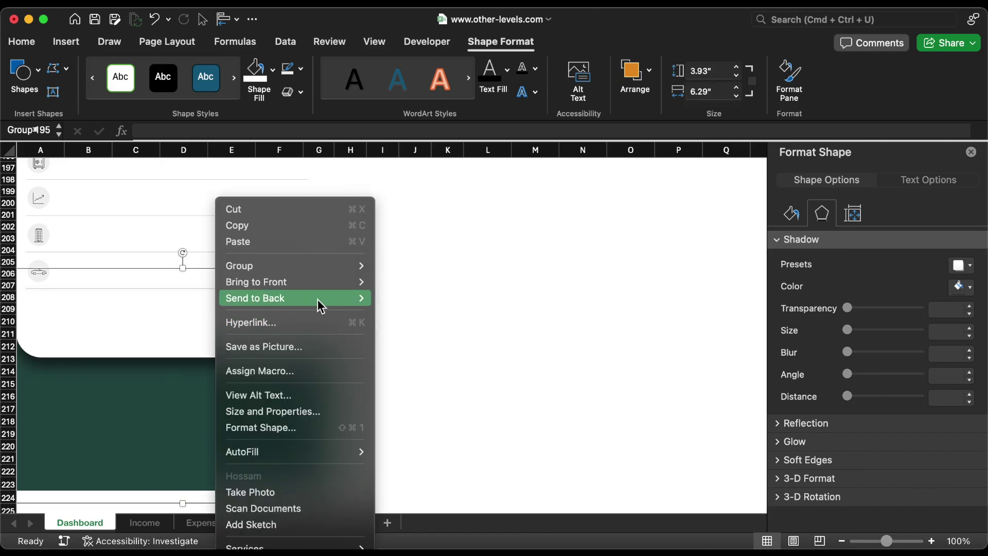
pyautogui.moveTo(317, 299)
pyautogui.click(406, 313)
pyautogui.press('Escape')
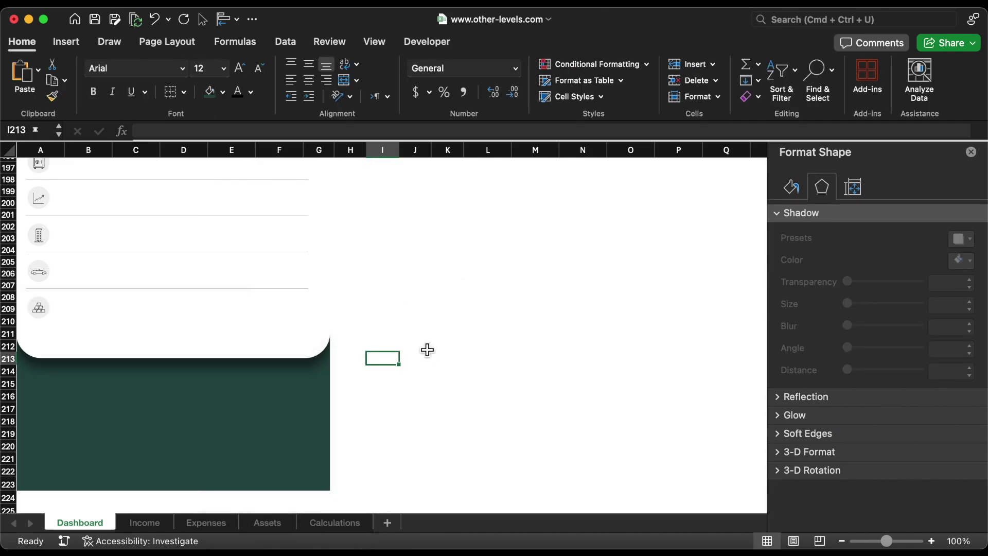
# - Review the dashboard background from the lower green area up to row 1 of the sheet
pyautogui.scroll(3, 427, 349)
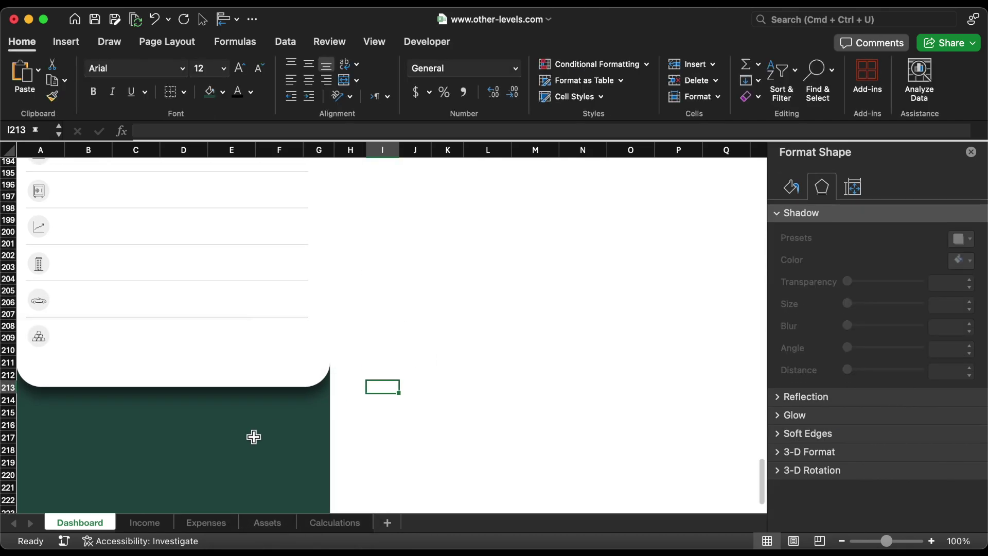
pyautogui.click(144, 448)
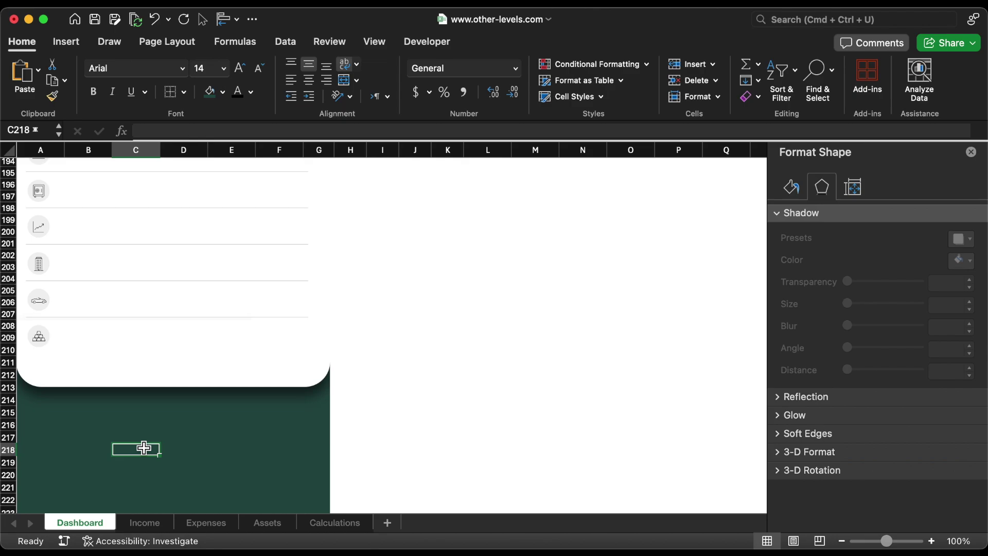
pyautogui.scroll(10, 142, 447)
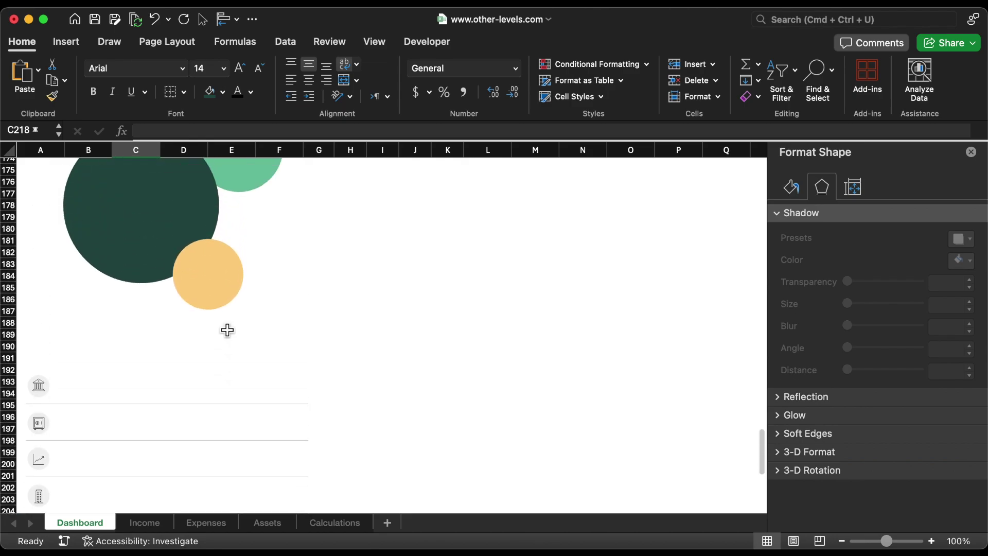
pyautogui.scroll(15, 227, 330)
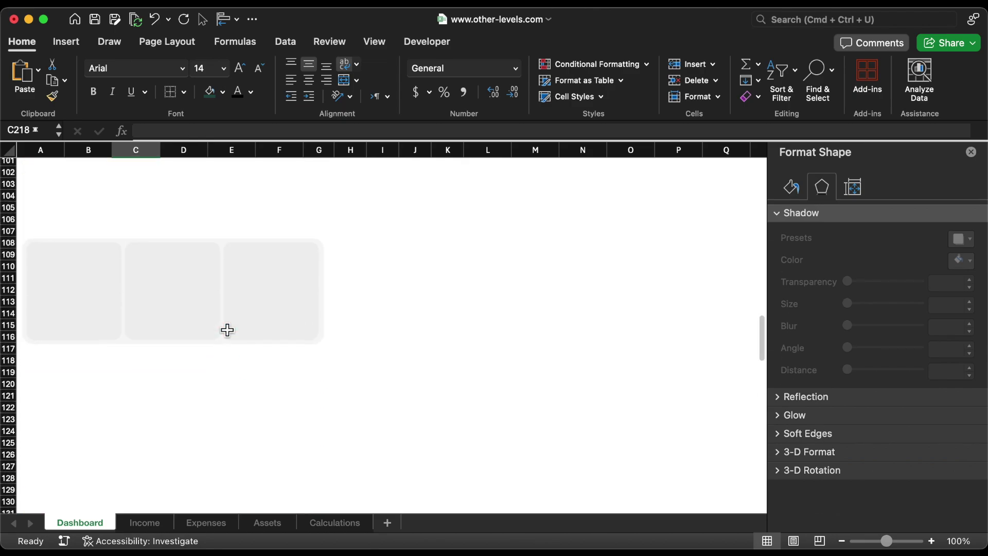
pyautogui.scroll(5, 227, 330)
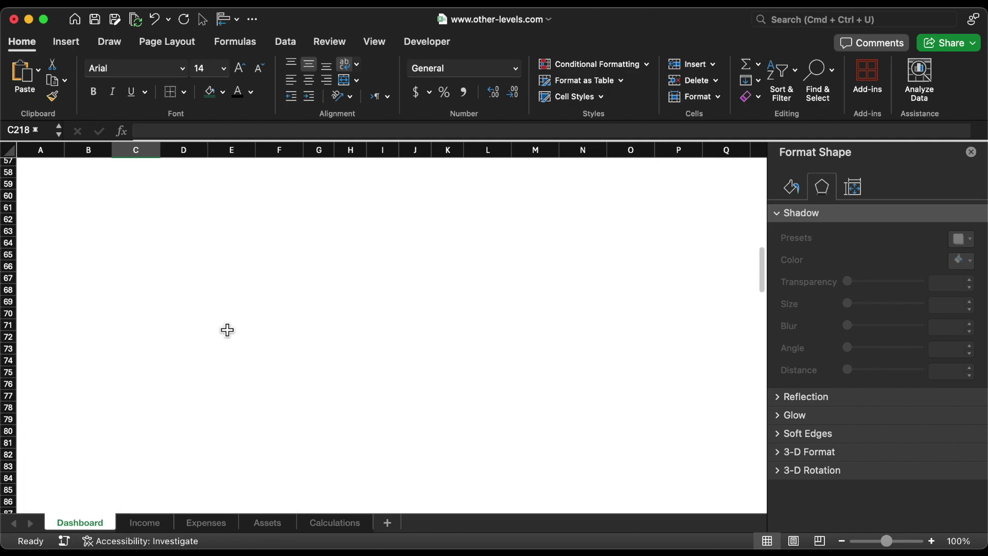
pyautogui.scroll(14, 226, 329)
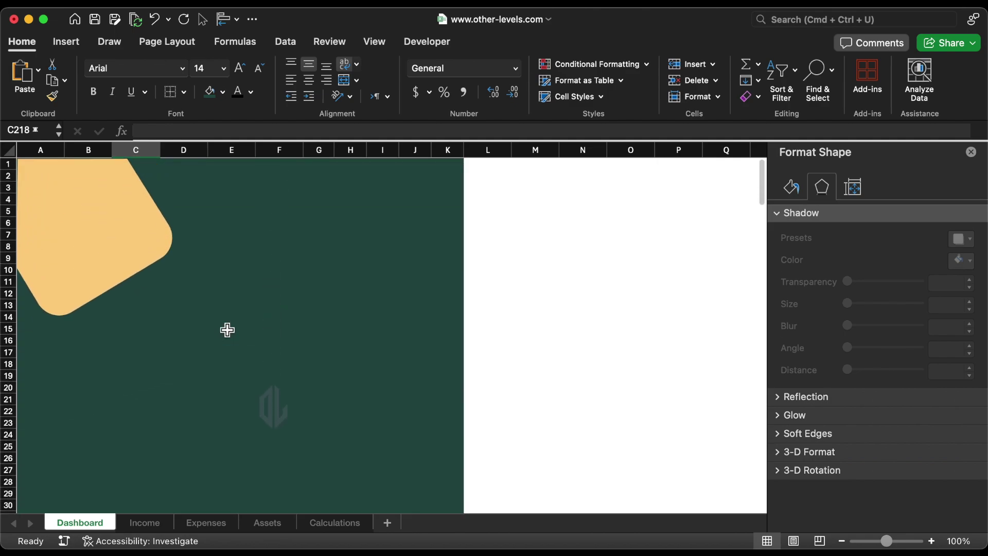